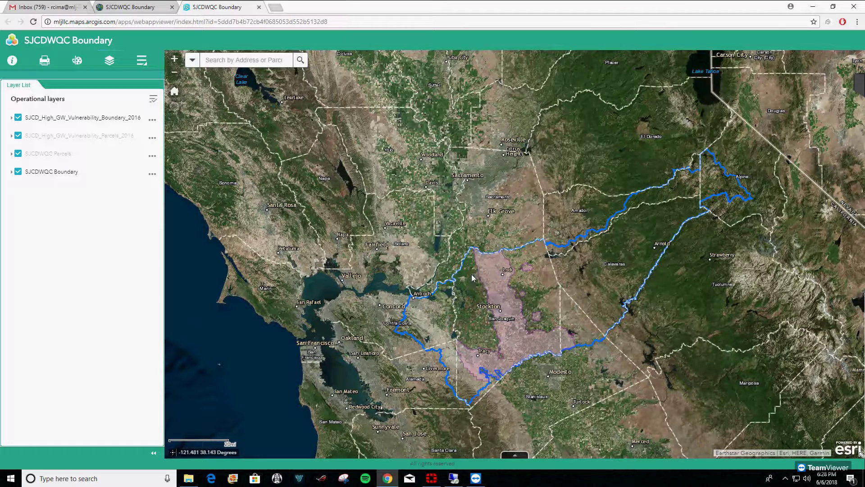
Choose SJCDWQC Parcels as the source for the map's address and parcel search.
{"action": "left_click", "coordinate": [241, 60]}
{"action": "left_click", "coordinate": [196, 63]}
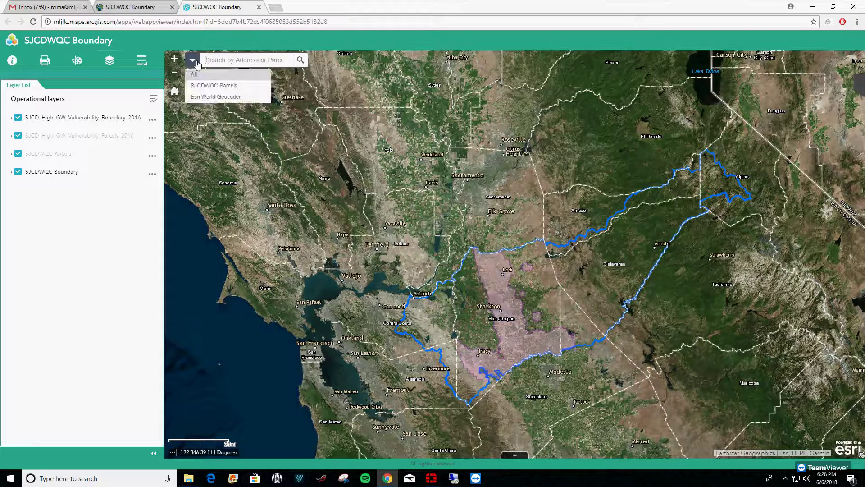
{"action": "left_click", "coordinate": [208, 88]}
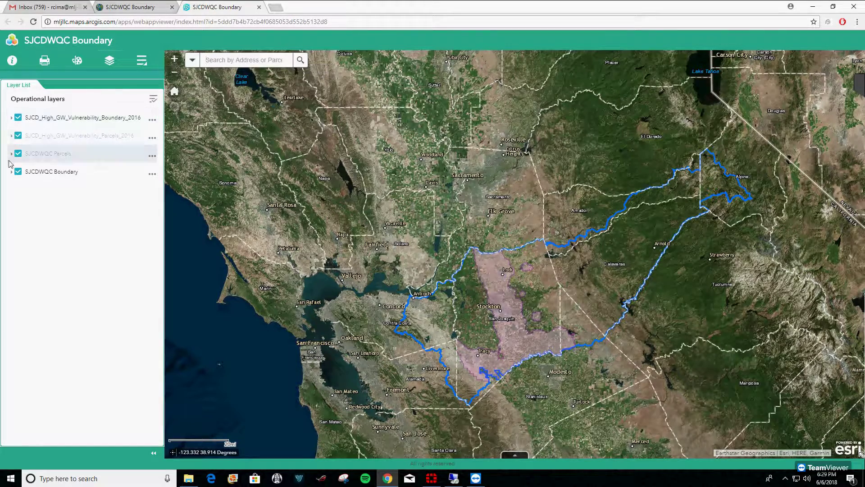
Expand the legends of all four operational layers, from the high-vulnerability boundary down to the SJCDWQC Boundary.
{"action": "left_click", "coordinate": [12, 118]}
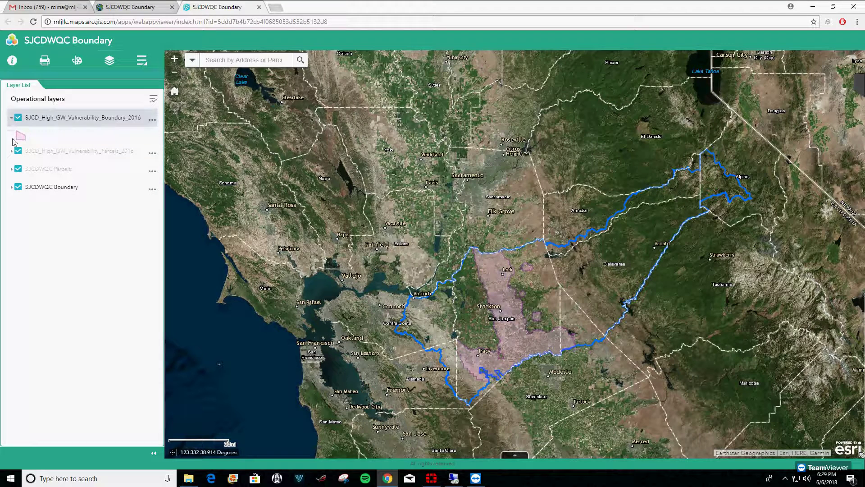
{"action": "left_click", "coordinate": [12, 151]}
{"action": "left_click", "coordinate": [11, 198]}
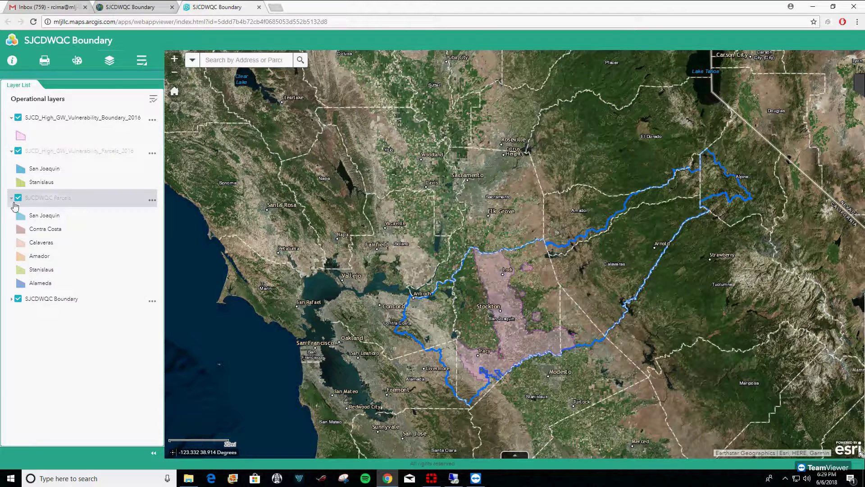
{"action": "left_click", "coordinate": [11, 300]}
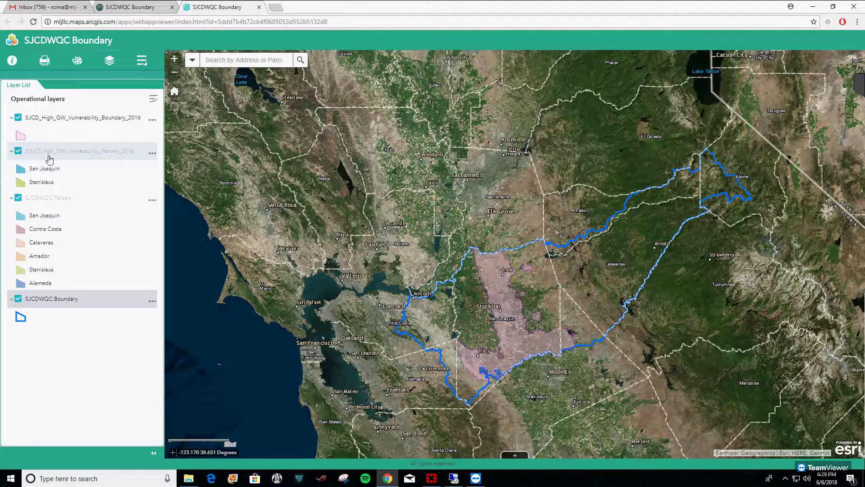
{"action": "left_click", "coordinate": [45, 305]}
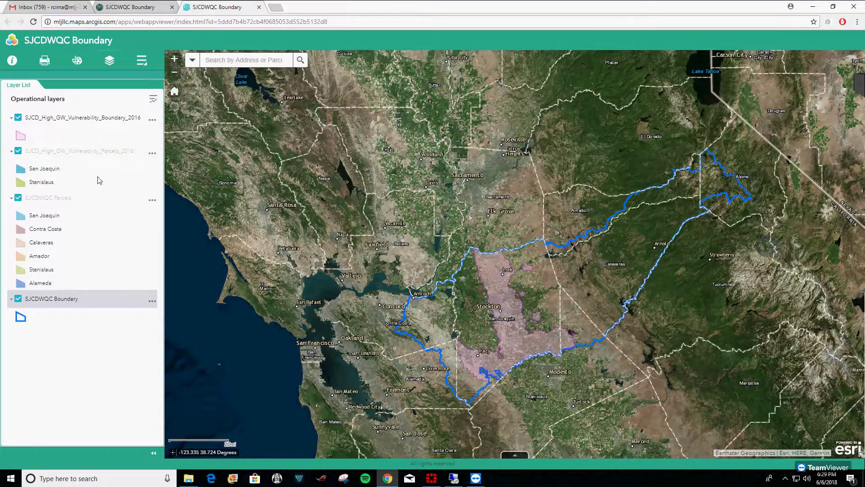
View the boundary's attributes near Stockton and zoom in to parcel level between Stockton and Linden.
{"action": "left_click", "coordinate": [478, 309]}
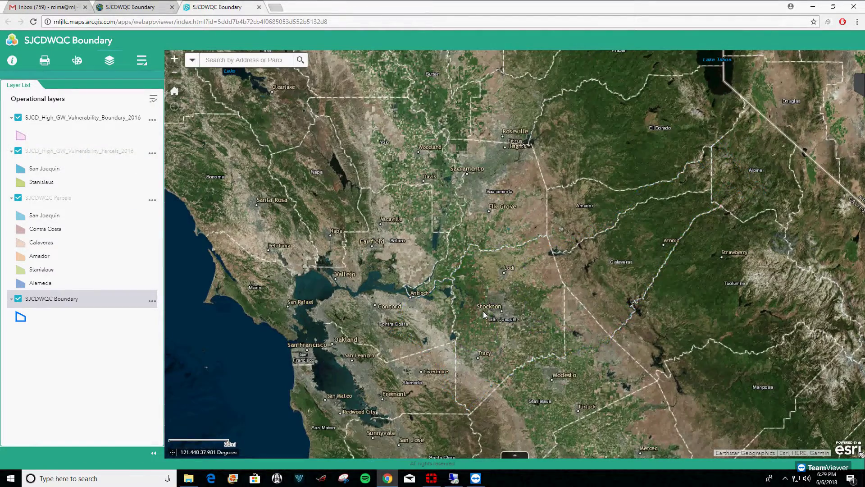
{"action": "scroll", "coordinate": [483, 311], "scroll_direction": "up", "scroll_amount": 1}
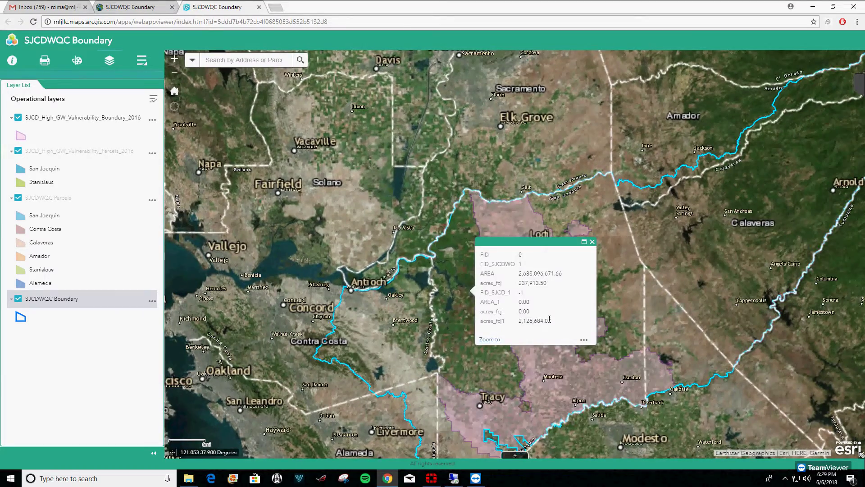
{"action": "scroll", "coordinate": [567, 296], "scroll_direction": "up", "scroll_amount": 2}
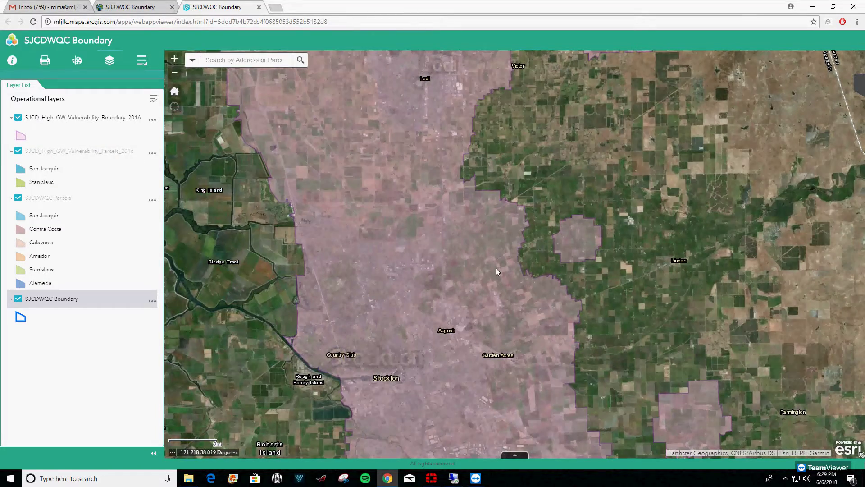
{"action": "scroll", "coordinate": [608, 309], "scroll_direction": "up", "scroll_amount": 1}
{"action": "scroll", "coordinate": [608, 310], "scroll_direction": "up", "scroll_amount": 1}
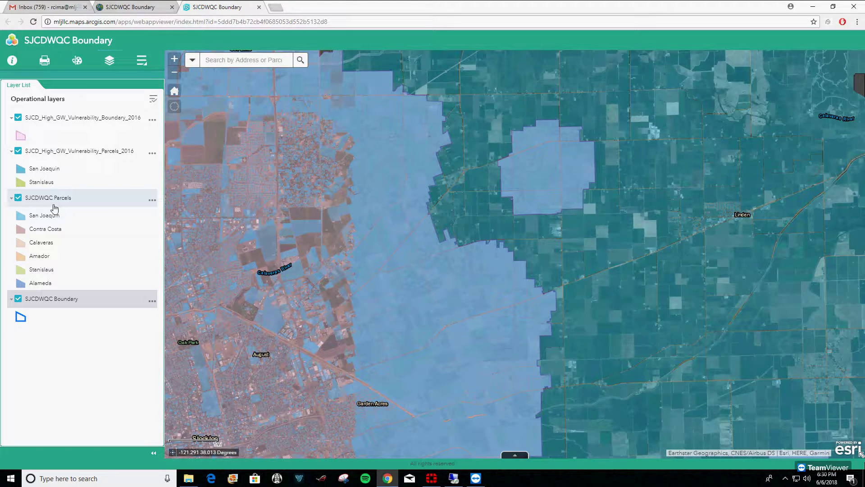
Turn off all four operational layers so that only the satellite basemap is displayed.
{"action": "left_click", "coordinate": [18, 197]}
{"action": "left_click", "coordinate": [18, 298]}
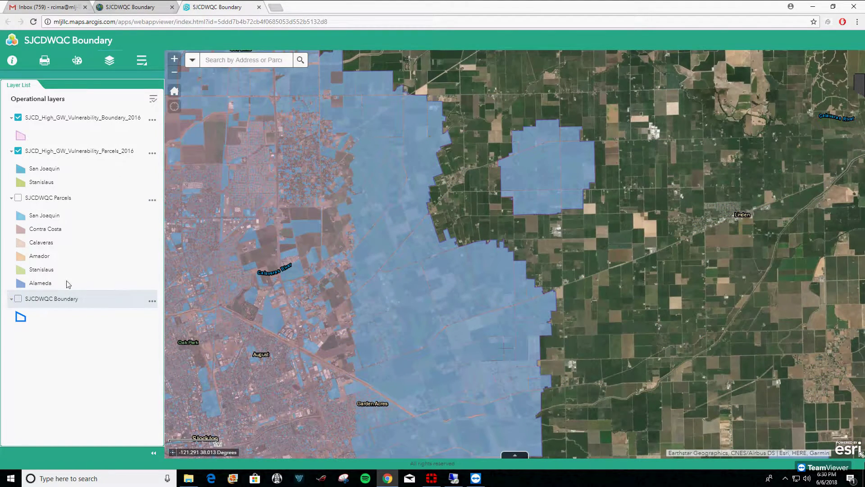
{"action": "left_click", "coordinate": [18, 150]}
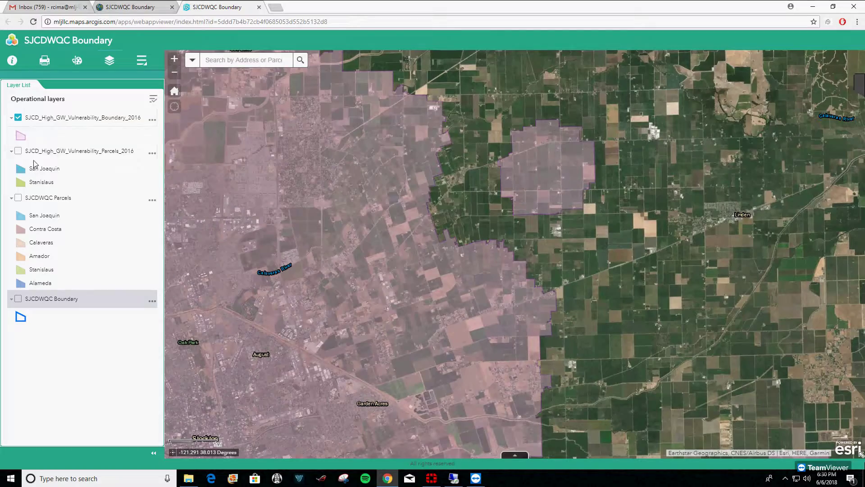
{"action": "left_click", "coordinate": [18, 117]}
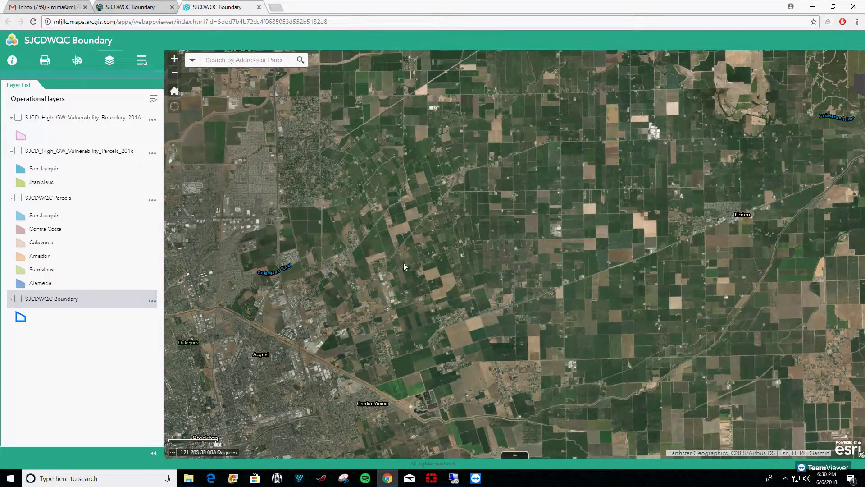
Look over the bare imagery around Stockton and collapse the legends of all four operational layers.
{"action": "scroll", "coordinate": [427, 267], "scroll_direction": "down", "scroll_amount": 2}
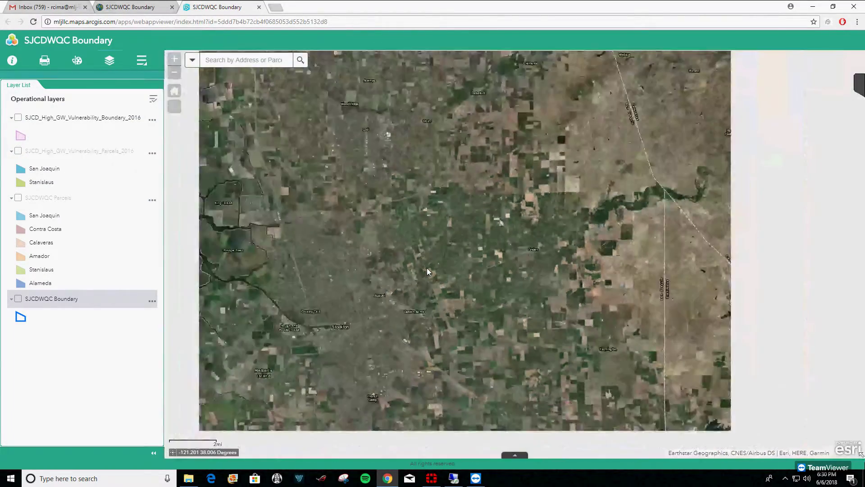
{"action": "left_click_drag", "start_coordinate": [493, 282], "coordinate": [608, 237]}
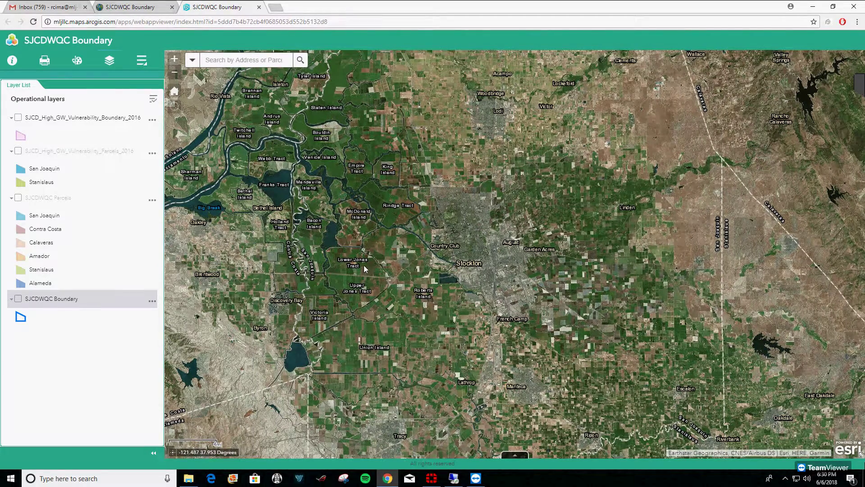
{"action": "left_click_drag", "start_coordinate": [551, 298], "coordinate": [460, 270]}
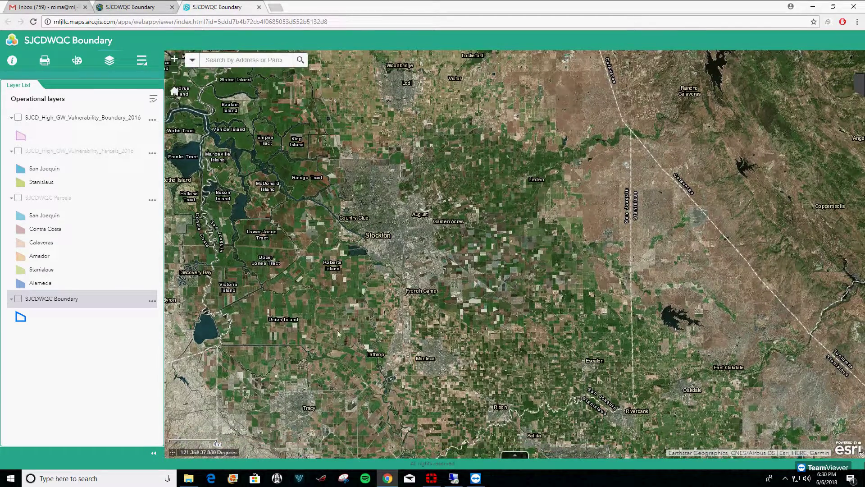
{"action": "left_click_drag", "start_coordinate": [346, 340], "coordinate": [380, 339]}
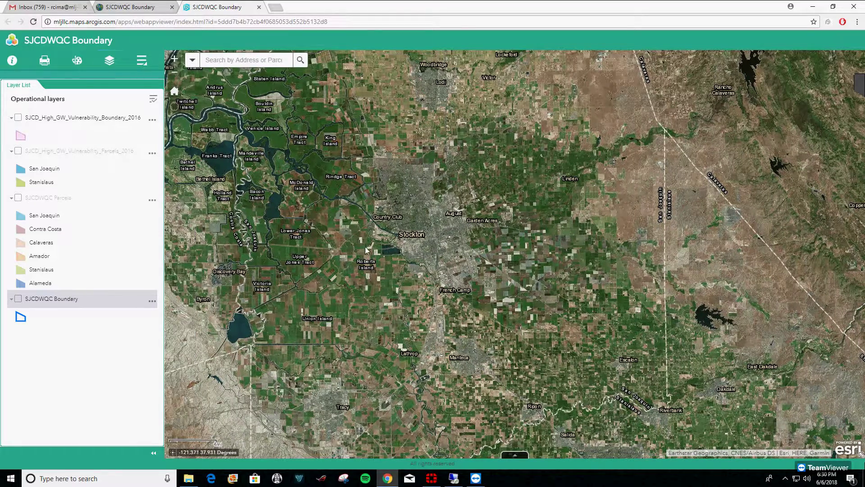
{"action": "left_click_drag", "start_coordinate": [273, 216], "coordinate": [323, 292]}
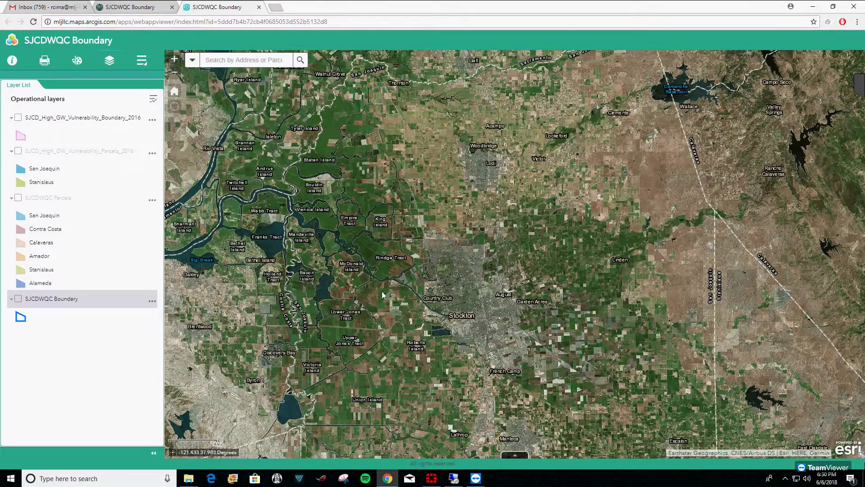
{"action": "left_click", "coordinate": [11, 118]}
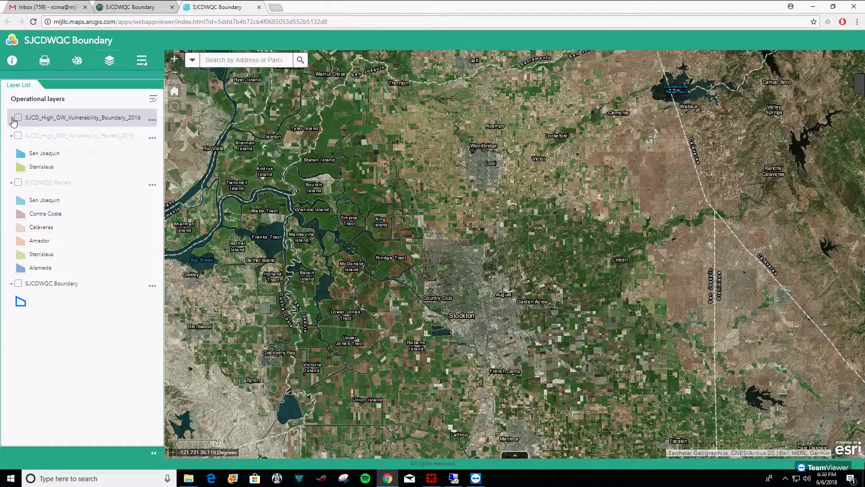
{"action": "left_click", "coordinate": [11, 136]}
{"action": "left_click", "coordinate": [12, 154]}
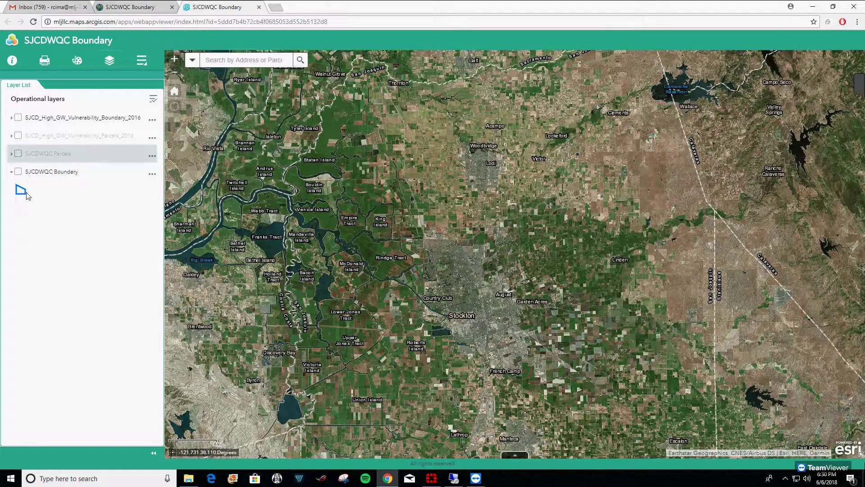
{"action": "left_click", "coordinate": [11, 172]}
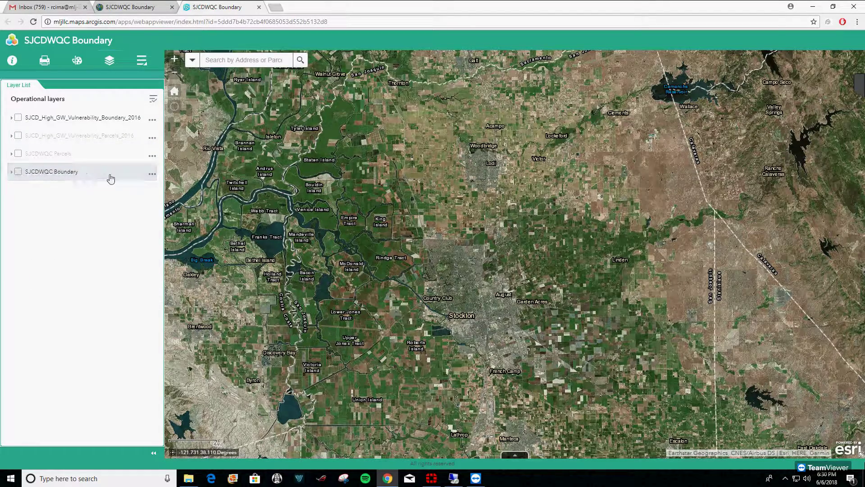
Open the attribute table of the SJCDWQC Parcels layer, browse its parcel records and hide the table.
{"action": "left_click", "coordinate": [153, 156]}
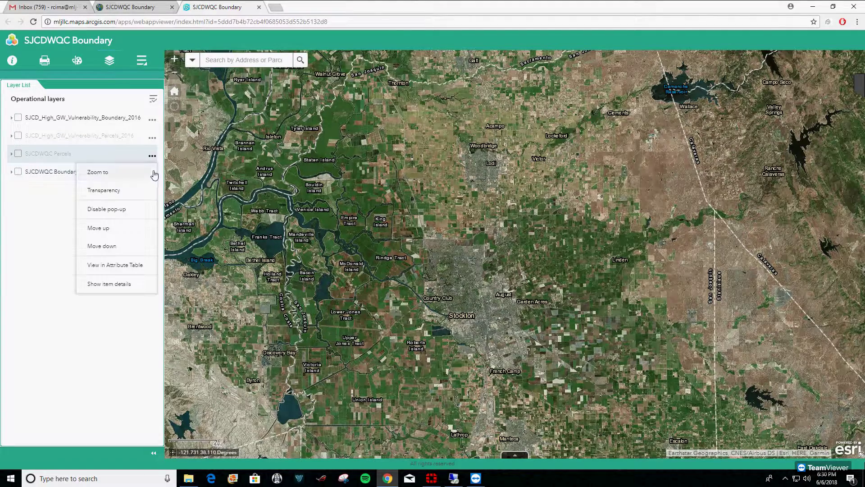
{"action": "left_click", "coordinate": [151, 156]}
{"action": "left_click", "coordinate": [153, 156]}
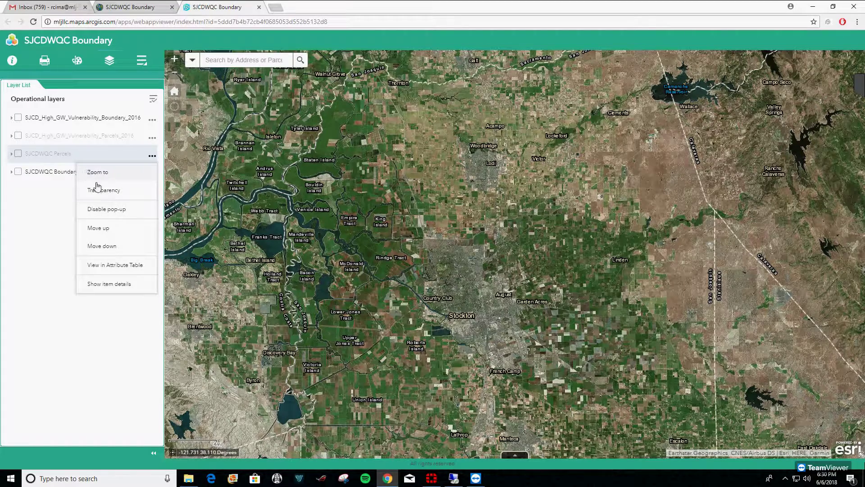
{"action": "left_click", "coordinate": [105, 267]}
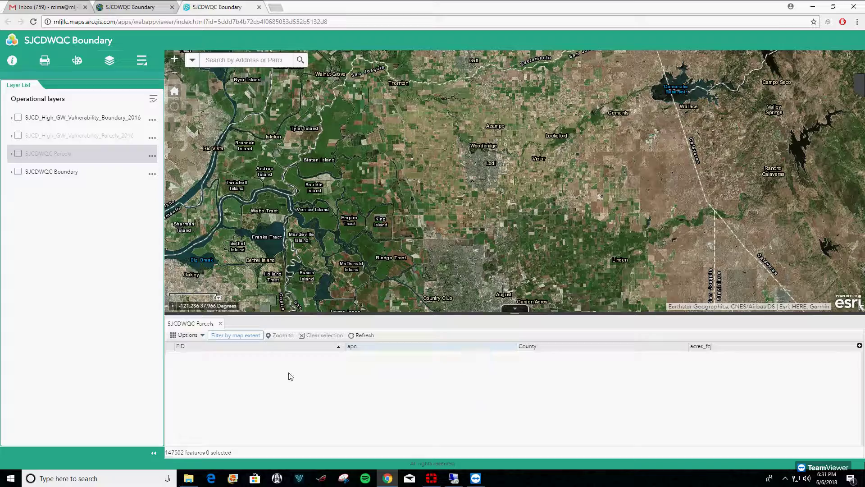
{"action": "scroll", "coordinate": [388, 386], "scroll_direction": "down", "scroll_amount": 10}
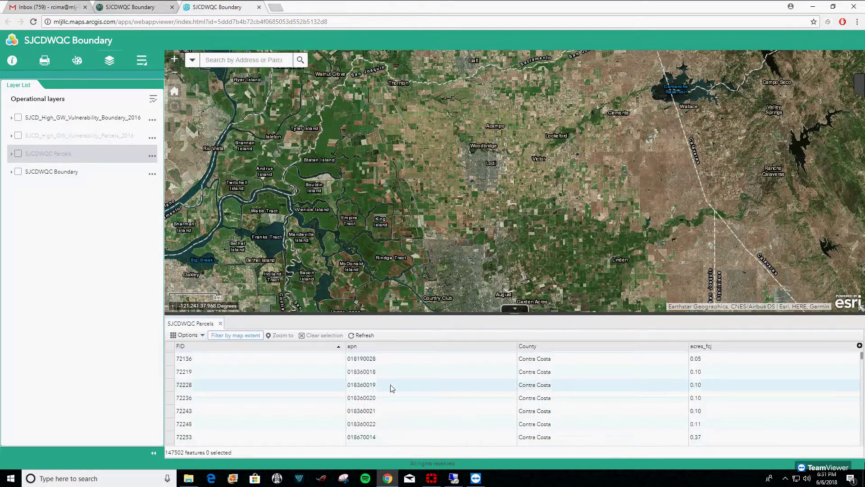
{"action": "scroll", "coordinate": [328, 371], "scroll_direction": "up", "scroll_amount": 3}
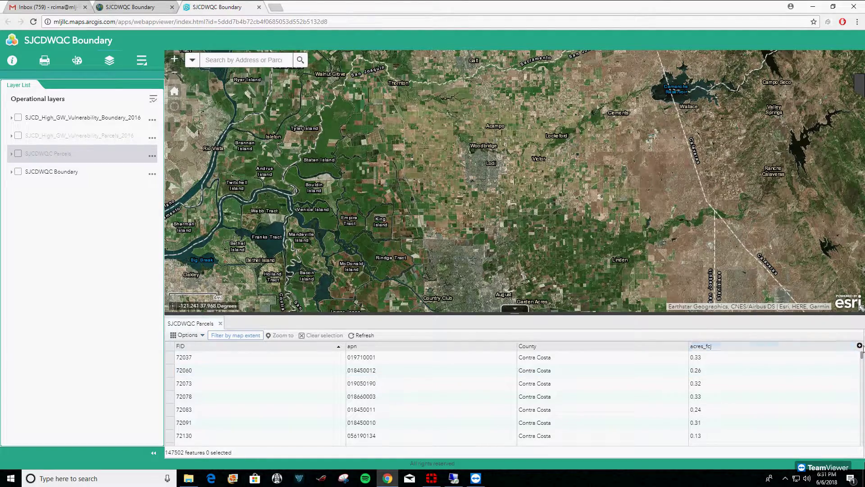
{"action": "left_click", "coordinate": [514, 308]}
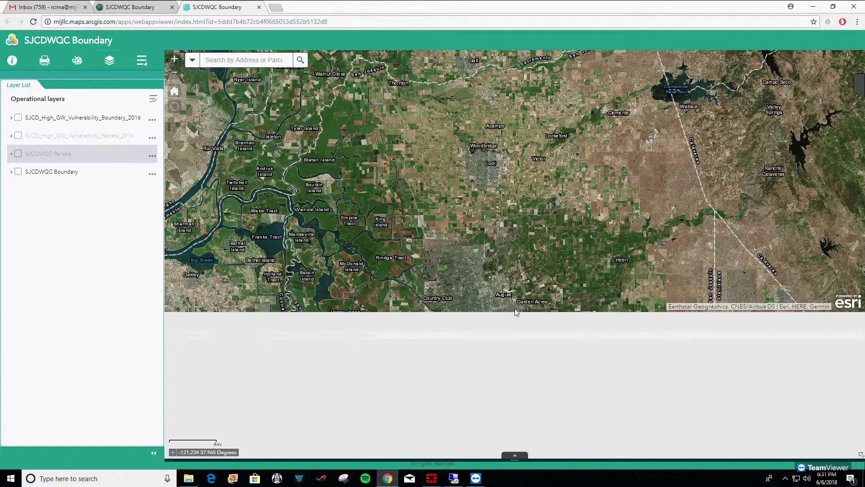
Turn the 2016 high-vulnerability boundary and parcels layers on for viewing and off again.
{"action": "left_click", "coordinate": [18, 118]}
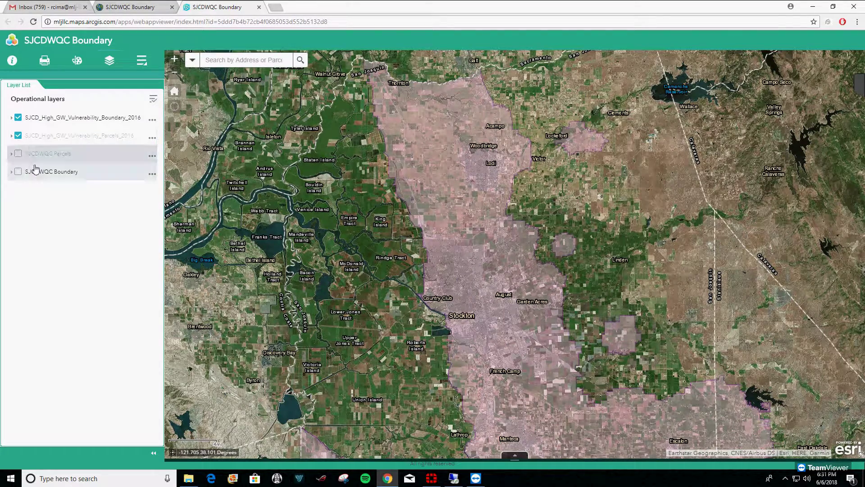
{"action": "left_click", "coordinate": [18, 118]}
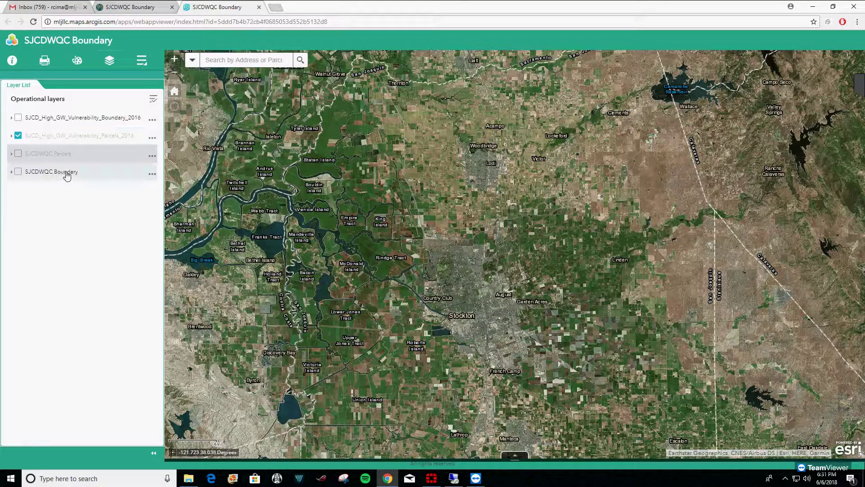
{"action": "left_click", "coordinate": [19, 135]}
Turn on the SJCDWQC Parcels layer near Linden and expand its county legend.
{"action": "left_click", "coordinate": [18, 153]}
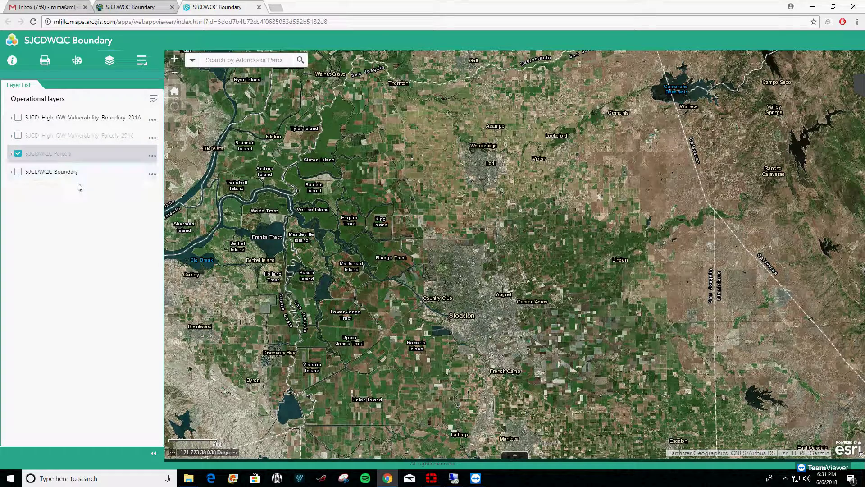
{"action": "left_click", "coordinate": [32, 155]}
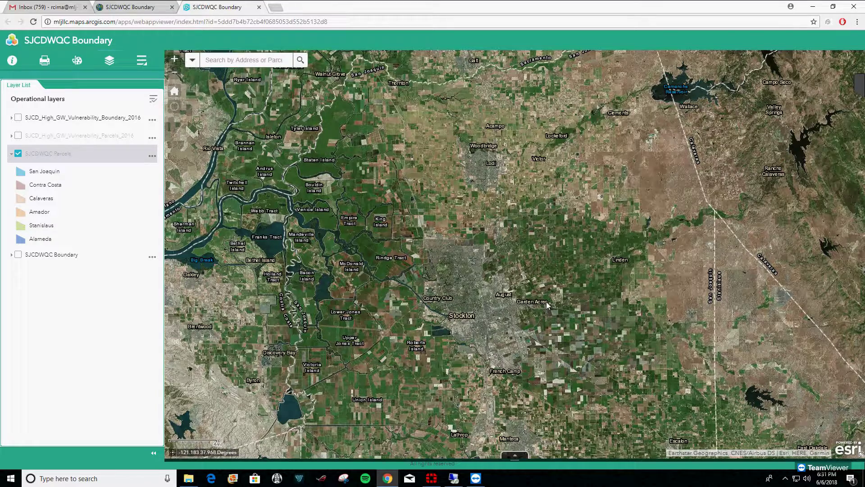
{"action": "scroll", "coordinate": [634, 280], "scroll_direction": "up", "scroll_amount": 3}
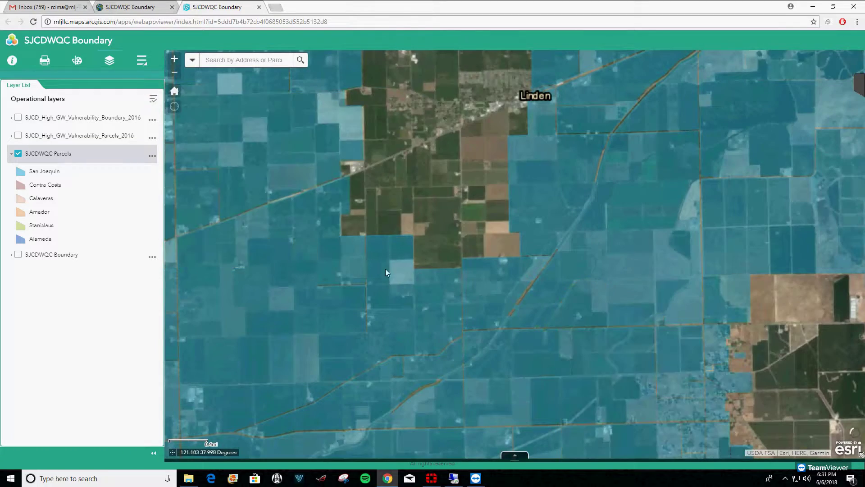
View the attributes of the large San Joaquin parcel southwest of Linden, close them and reopen them.
{"action": "left_click", "coordinate": [404, 245]}
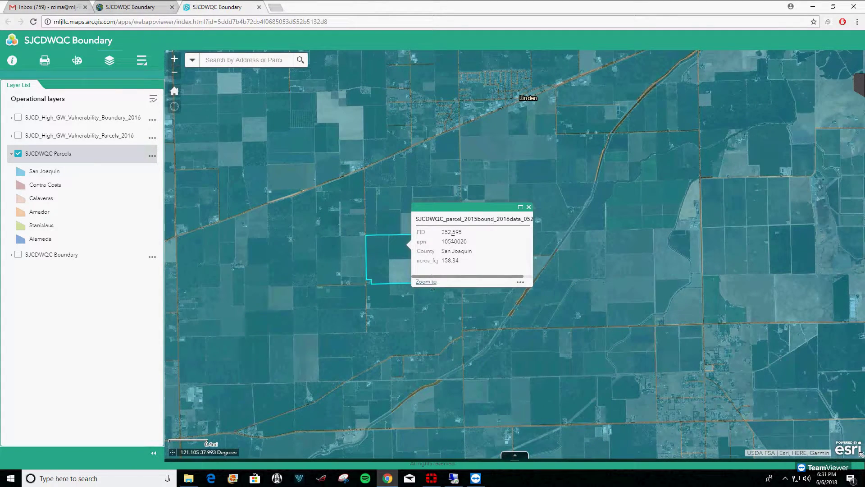
{"action": "left_click", "coordinate": [528, 207]}
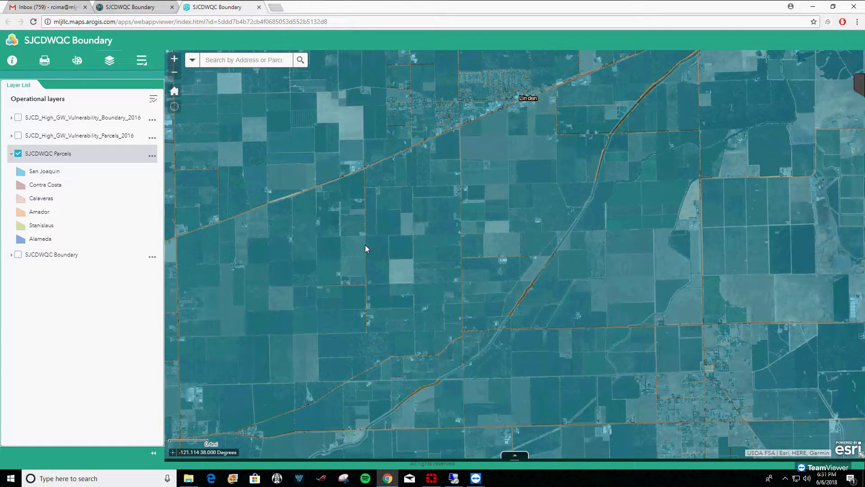
{"action": "left_click", "coordinate": [377, 252]}
{"action": "scroll", "coordinate": [383, 254], "scroll_direction": "up", "scroll_amount": 1}
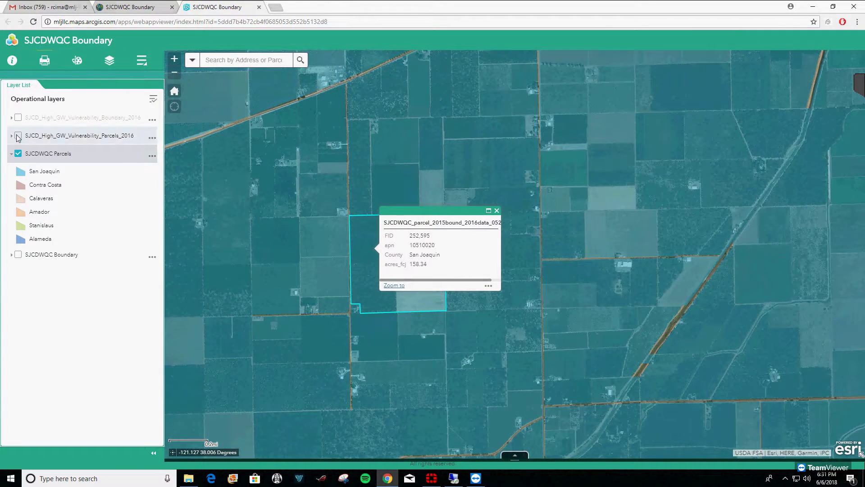
Turn off the SJCDWQC Parcels layer to expose the aerial imagery around the bare tan field.
{"action": "left_click", "coordinate": [18, 153]}
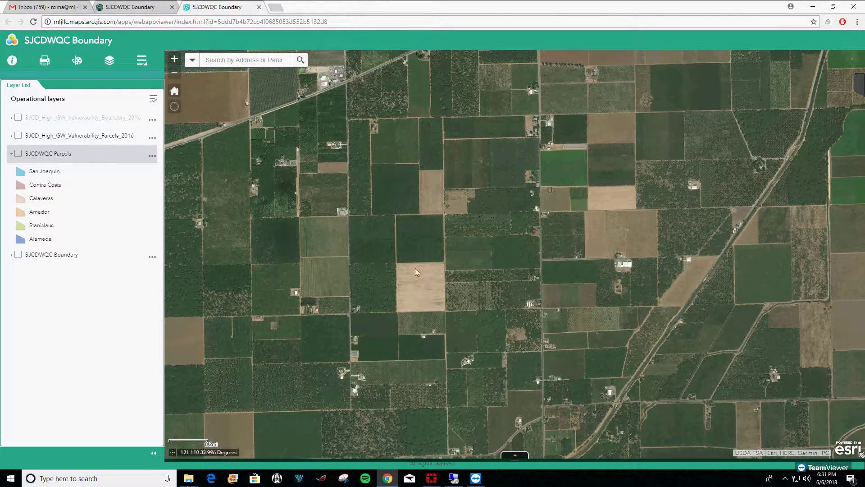
{"action": "scroll", "coordinate": [374, 265], "scroll_direction": "up", "scroll_amount": 1}
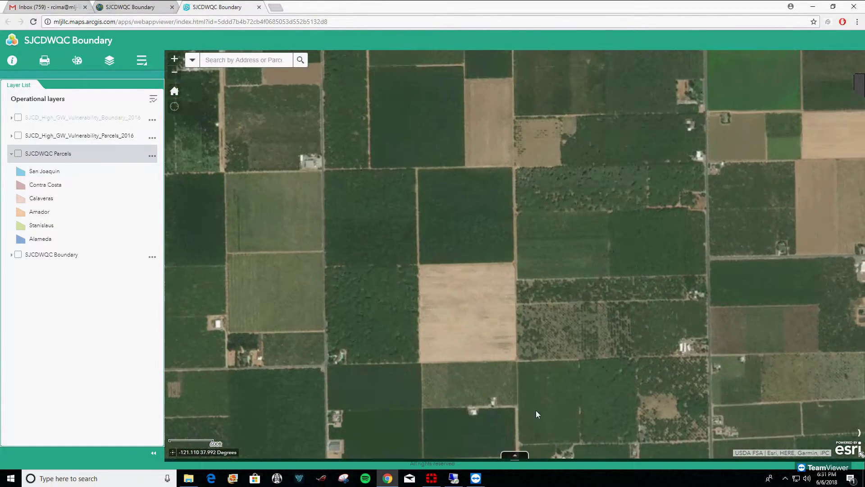
Draw a trial circle point and a pin marker on the bare tan field and clear the drawings.
{"action": "left_click", "coordinate": [77, 61]}
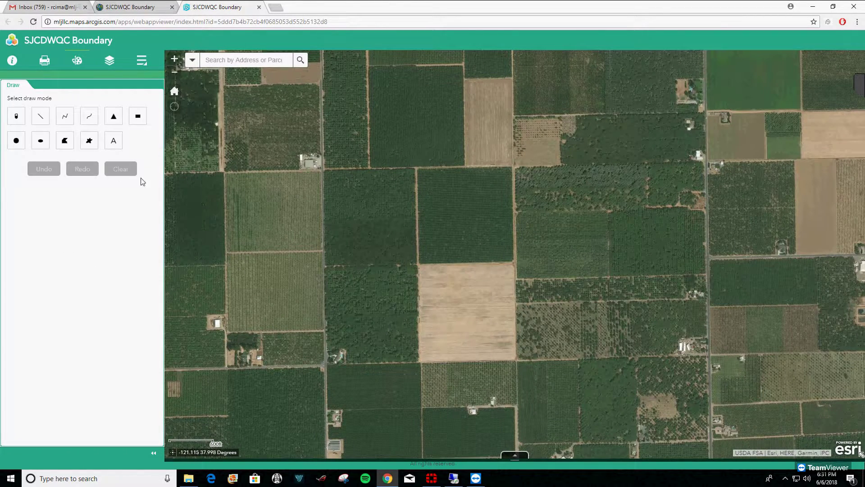
{"action": "left_click", "coordinate": [480, 285]}
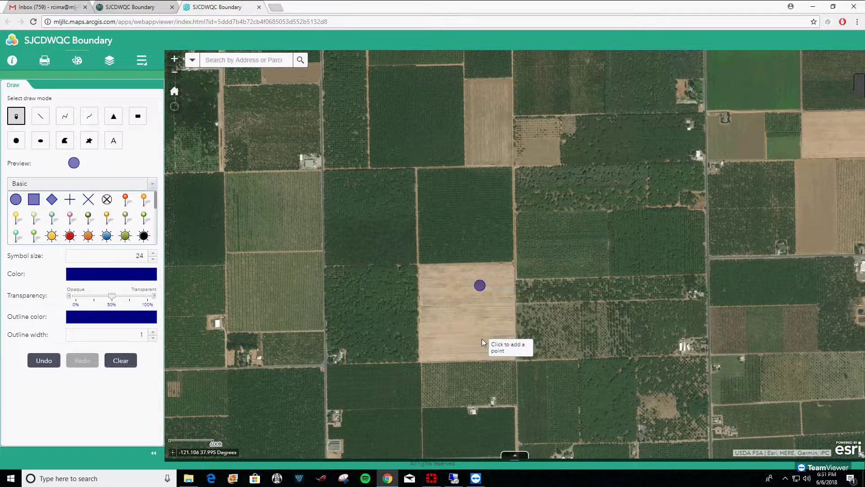
{"action": "left_click", "coordinate": [52, 217]}
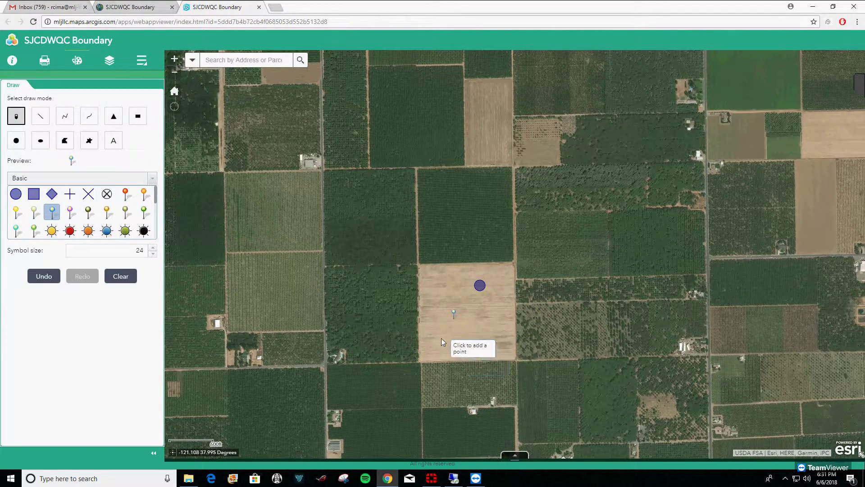
{"action": "left_click", "coordinate": [121, 275]}
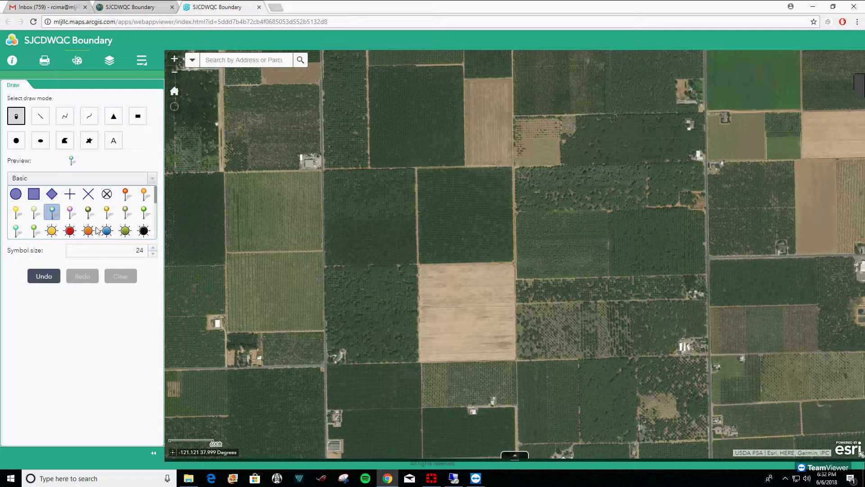
Outline the block of four fields with solid green lines of width 3 and place a pink pin between its two northern fields.
{"action": "left_click", "coordinate": [41, 118]}
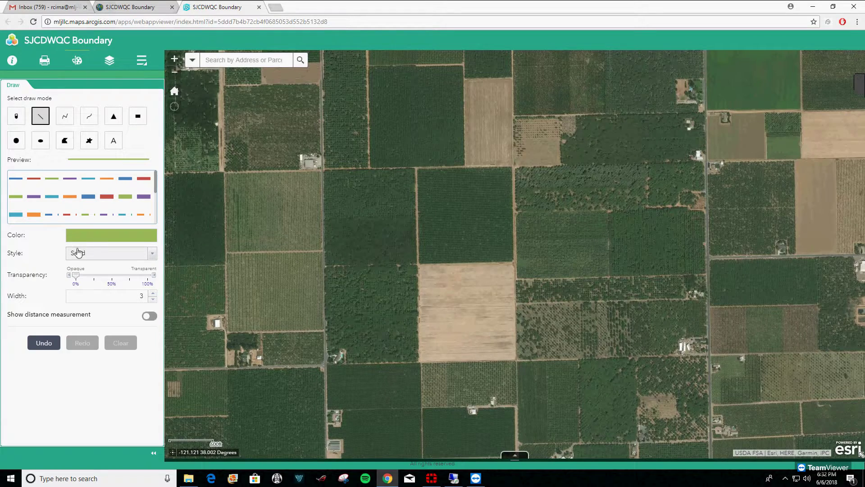
{"action": "mouse_move", "coordinate": [321, 171]}
{"action": "left_mouse_down"}
{"action": "mouse_move", "coordinate": [325, 362]}
{"action": "mouse_move", "coordinate": [517, 363]}
{"action": "mouse_move", "coordinate": [530, 251]}
{"action": "mouse_move", "coordinate": [511, 165]}
{"action": "mouse_move", "coordinate": [322, 169]}
{"action": "left_mouse_up"}
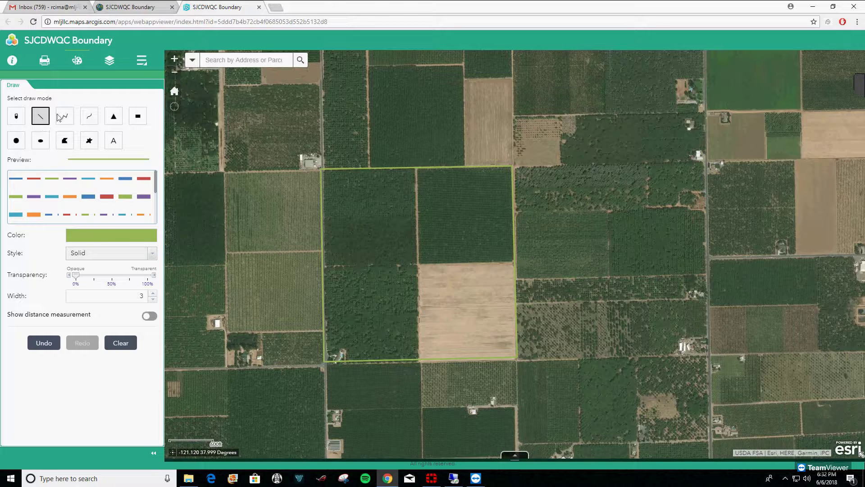
{"action": "left_click", "coordinate": [16, 115]}
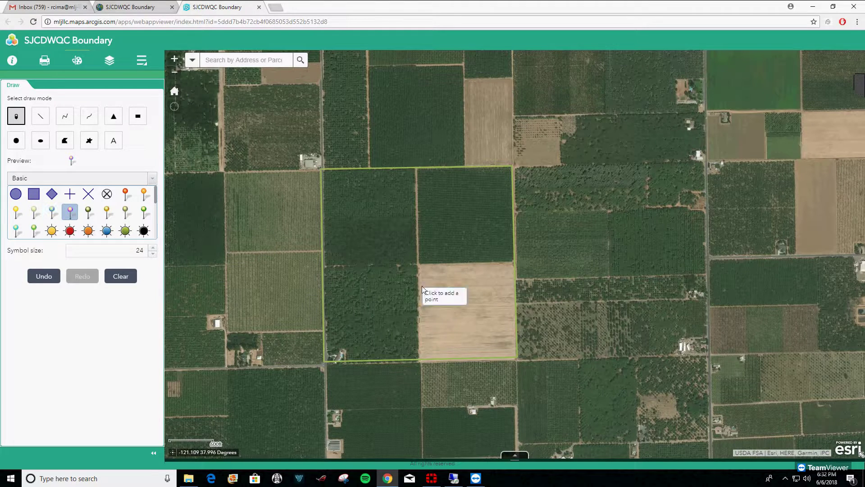
{"action": "left_click", "coordinate": [415, 243]}
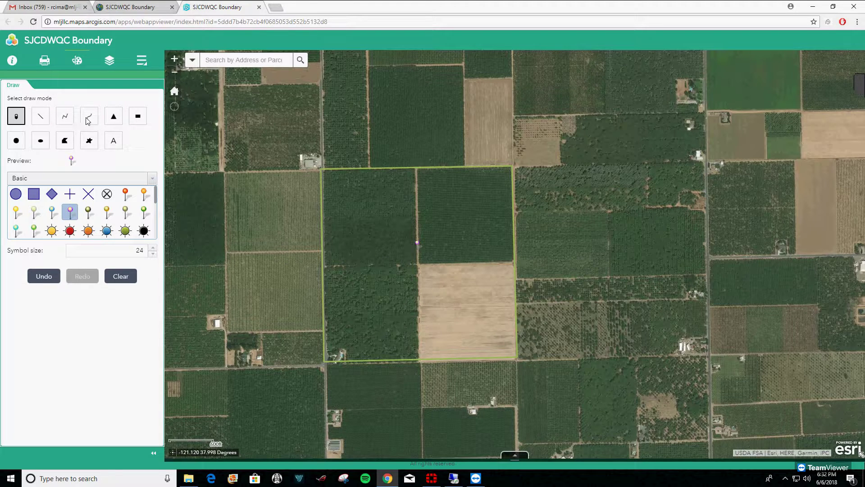
Add the black text label "Test Text Box" at font size 20 beside the pin in the outlined block.
{"action": "left_click", "coordinate": [117, 143]}
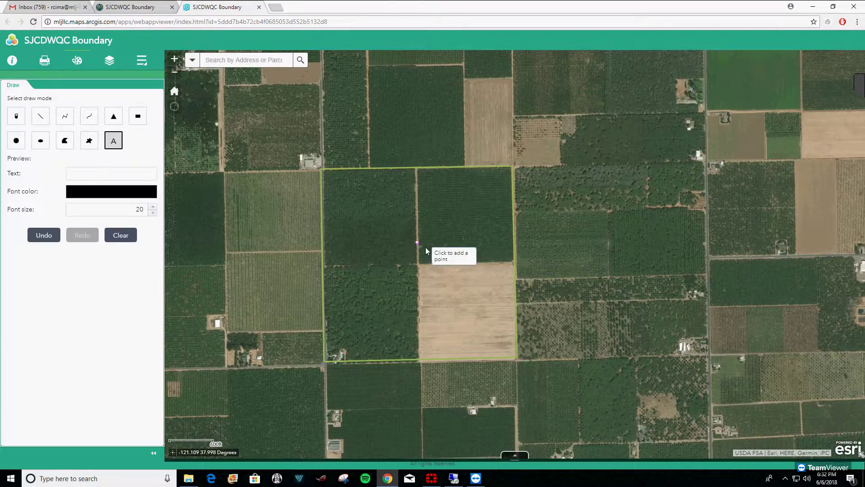
{"action": "left_click_drag", "start_coordinate": [430, 235], "coordinate": [470, 263]}
{"action": "left_click", "coordinate": [471, 275]}
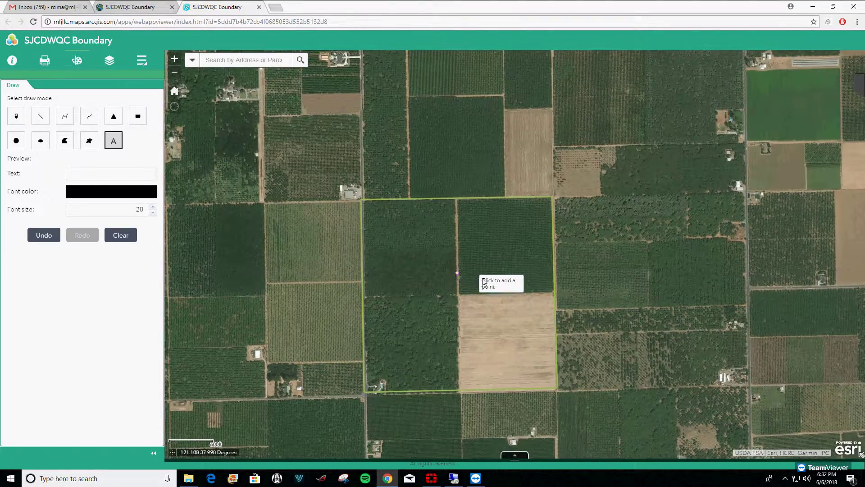
{"action": "type", "text": "tEST"}
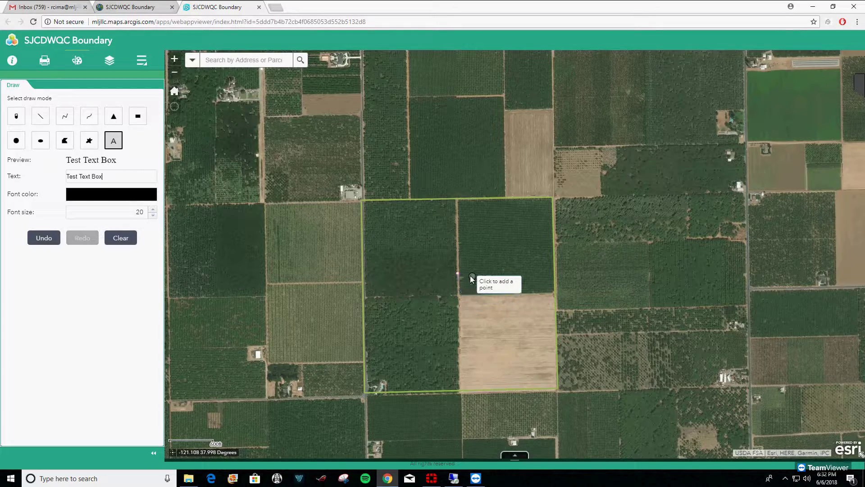
{"action": "left_click", "coordinate": [473, 275]}
{"action": "scroll", "coordinate": [473, 275], "scroll_direction": "up", "scroll_amount": 1}
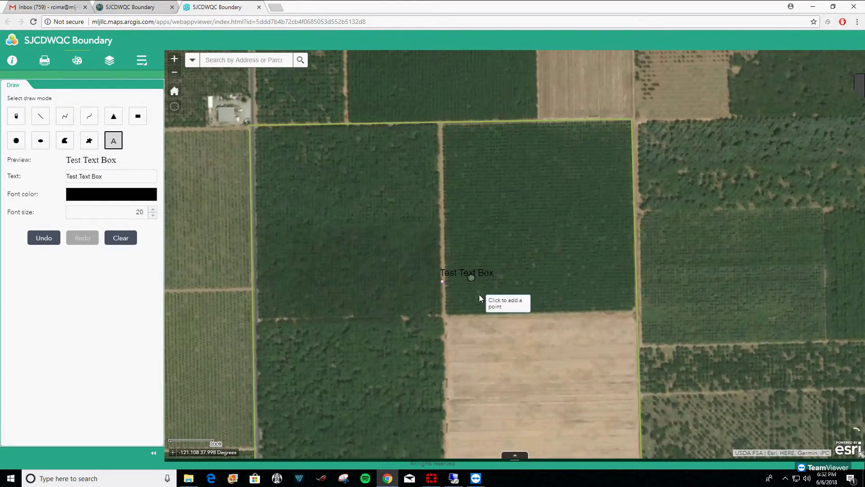
{"action": "scroll", "coordinate": [471, 277], "scroll_direction": "down", "scroll_amount": 1}
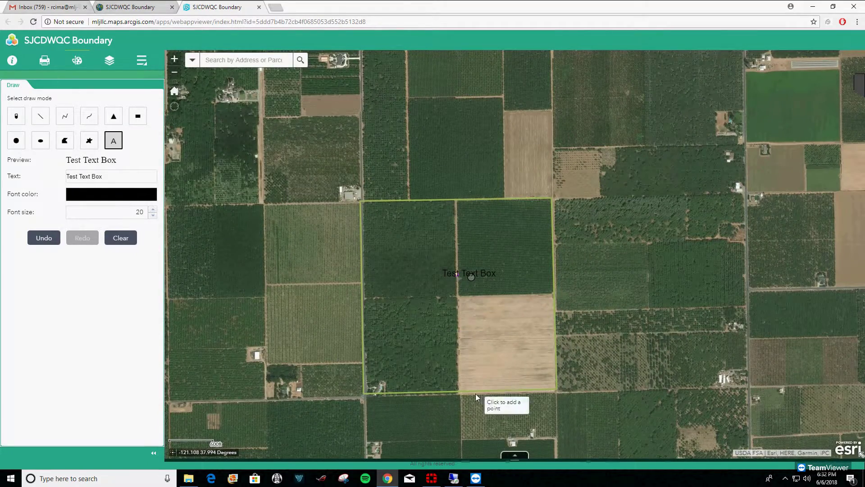
Print the annotated map as a PDF with the MAP_ONLY layout, view the resulting file and close it.
{"action": "left_click", "coordinate": [44, 60]}
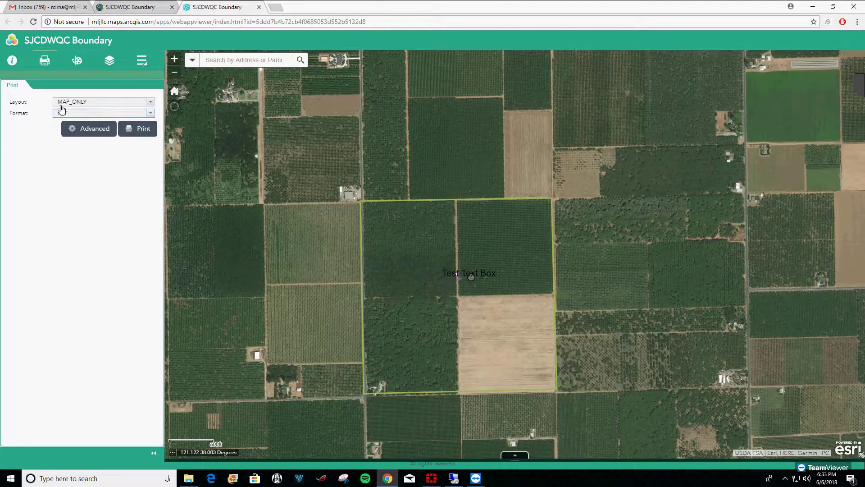
{"action": "left_click", "coordinate": [151, 103]}
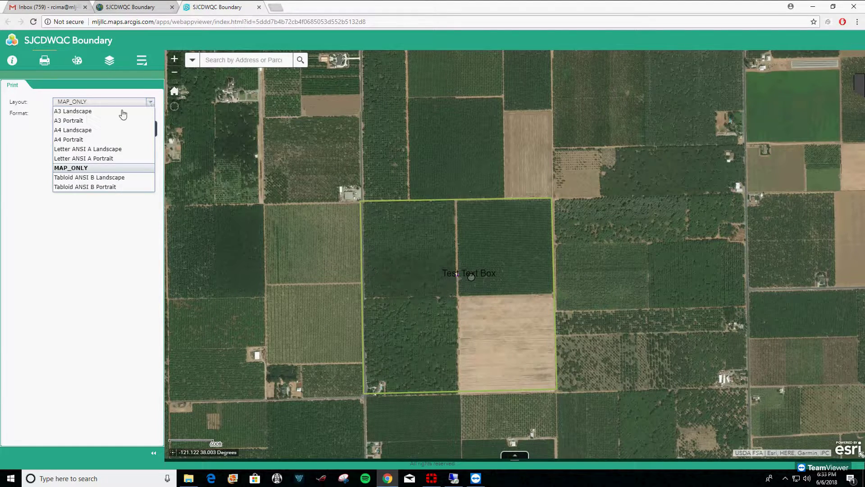
{"action": "left_click", "coordinate": [150, 104]}
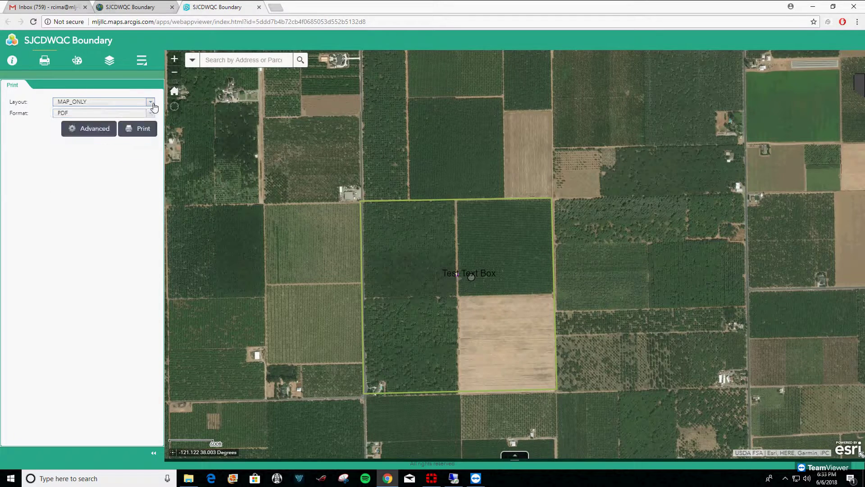
{"action": "left_click", "coordinate": [143, 130]}
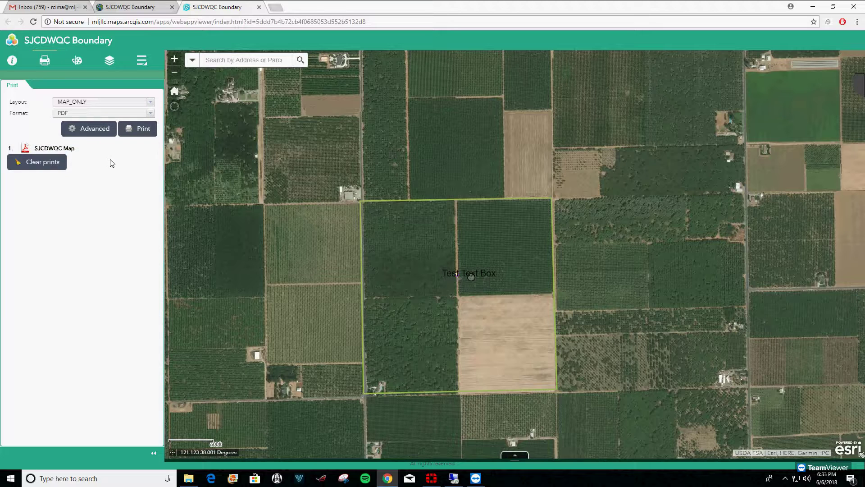
{"action": "left_click", "coordinate": [48, 149]}
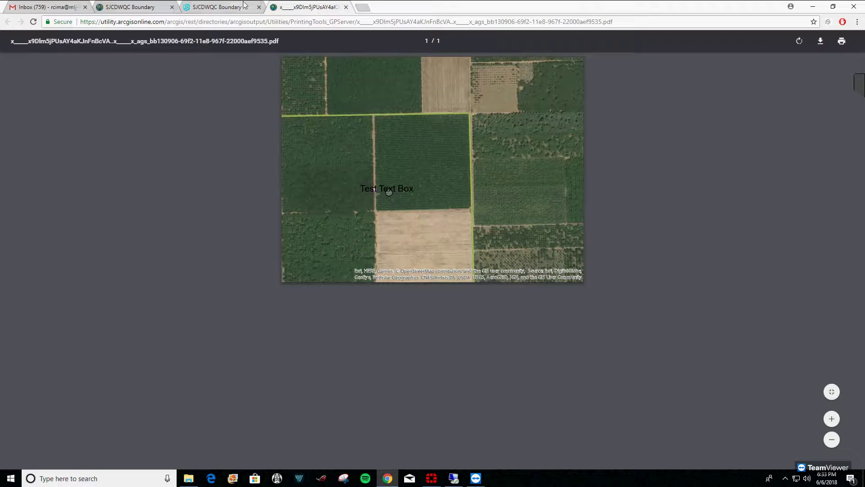
{"action": "left_click", "coordinate": [345, 7]}
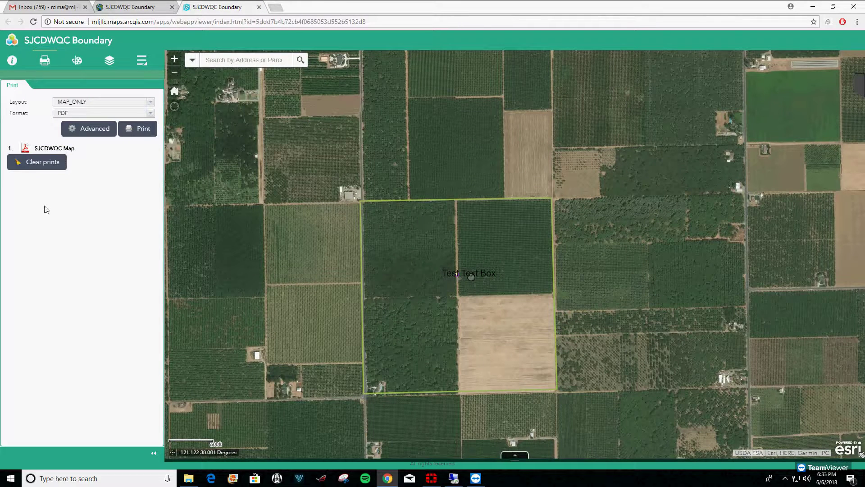
Review the advanced print settings, including the scale bar unit choices, and close them.
{"action": "left_click", "coordinate": [88, 130]}
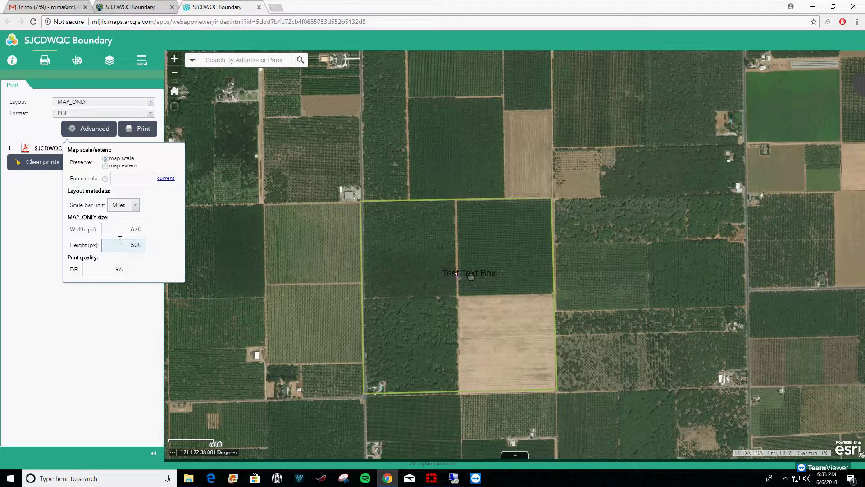
{"action": "left_click", "coordinate": [135, 206]}
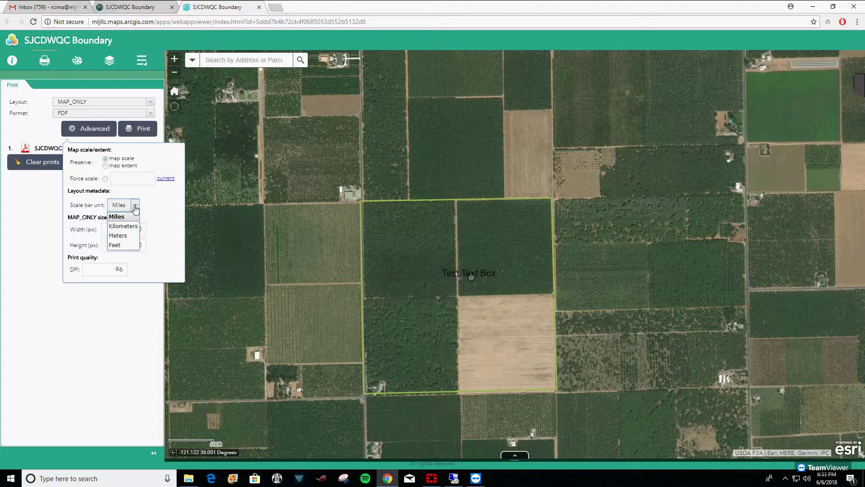
{"action": "left_click", "coordinate": [135, 208]}
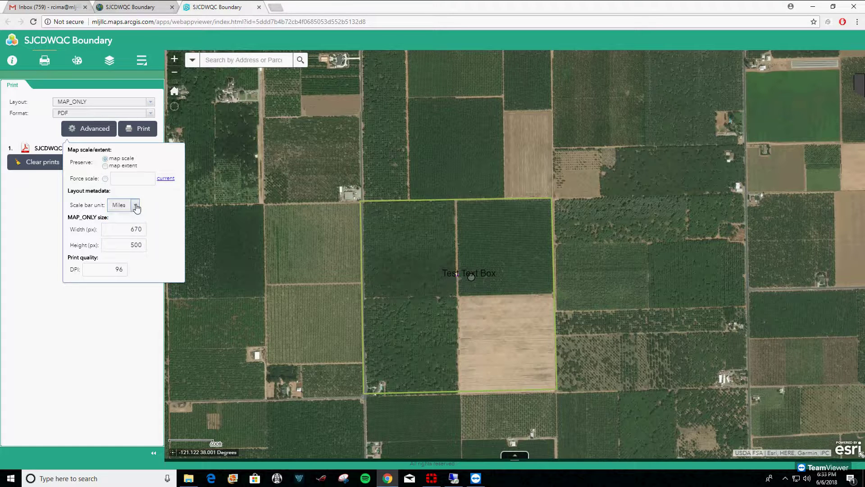
{"action": "left_click", "coordinate": [33, 195]}
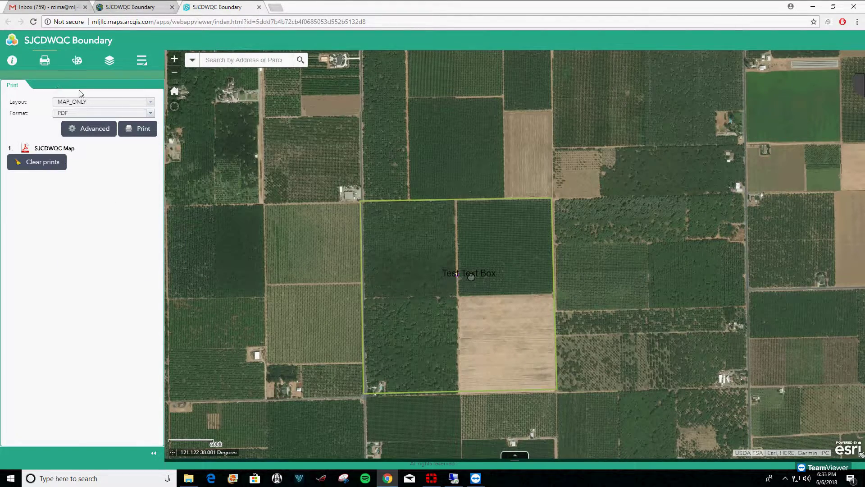
View the layer list with the drawn layers and the legend for the visible layers.
{"action": "left_click", "coordinate": [108, 64]}
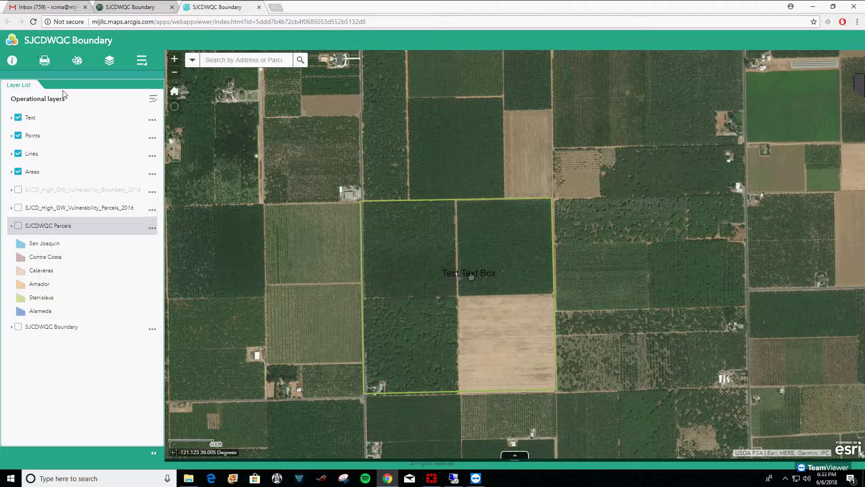
{"action": "left_click", "coordinate": [142, 63]}
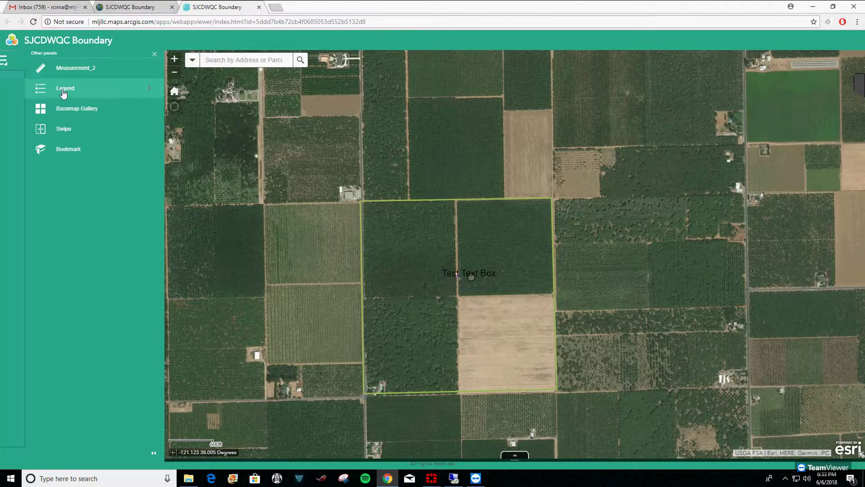
{"action": "left_click", "coordinate": [63, 92]}
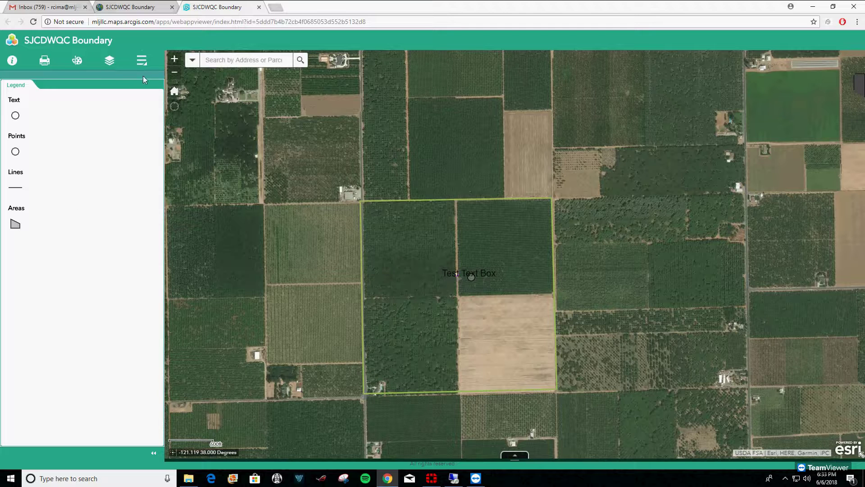
Switch the basemap to USGS National Map, to Streets viewed across the Stockton area, and finally to OpenStreetMap.
{"action": "left_click", "coordinate": [142, 60]}
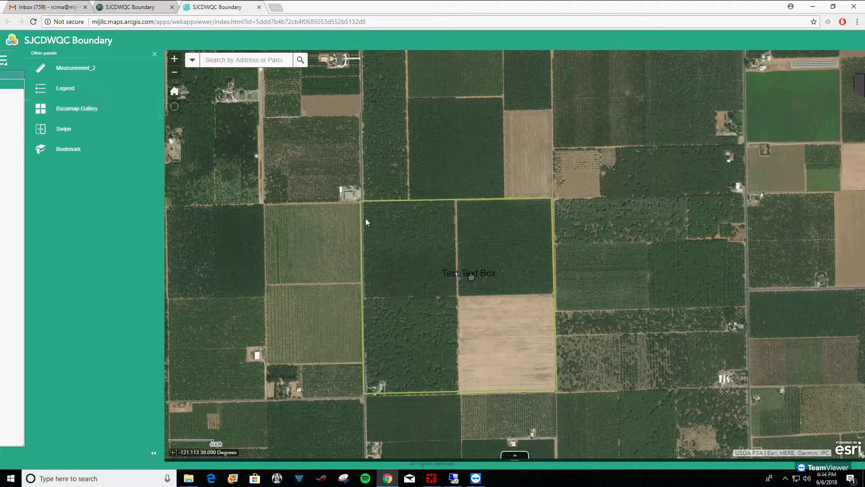
{"action": "left_click", "coordinate": [68, 109]}
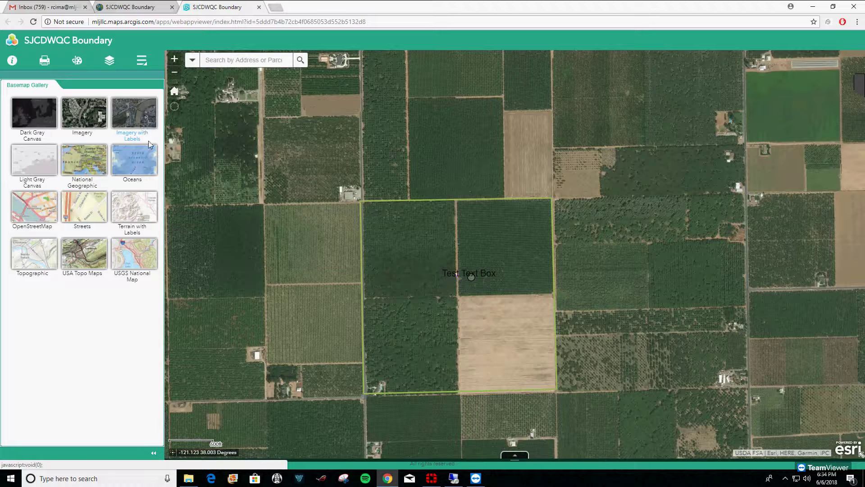
{"action": "left_click", "coordinate": [127, 256]}
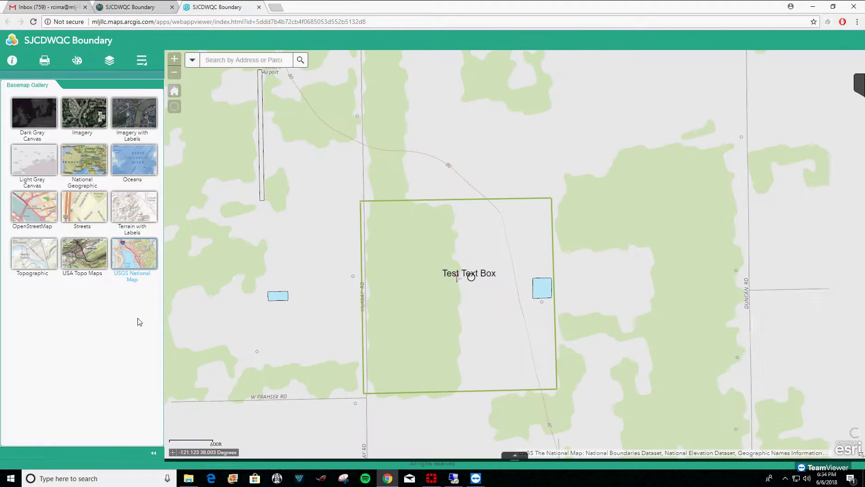
{"action": "left_click", "coordinate": [81, 205]}
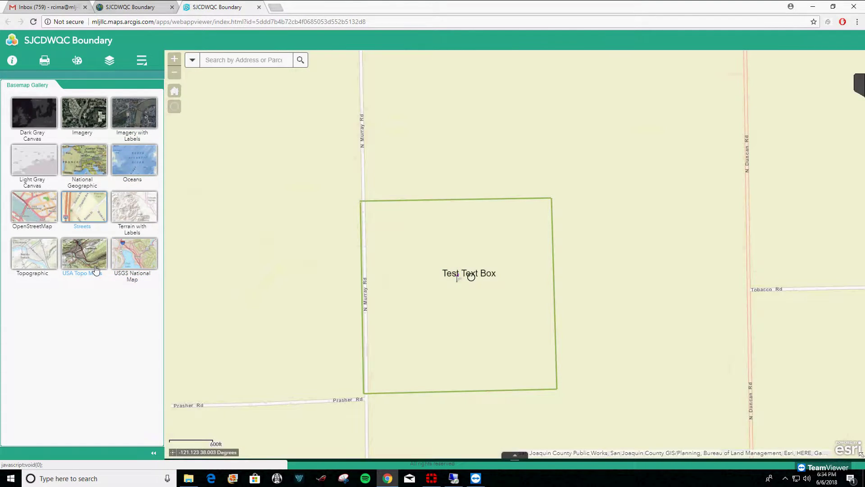
{"action": "scroll", "coordinate": [434, 286], "scroll_direction": "down", "scroll_amount": 3}
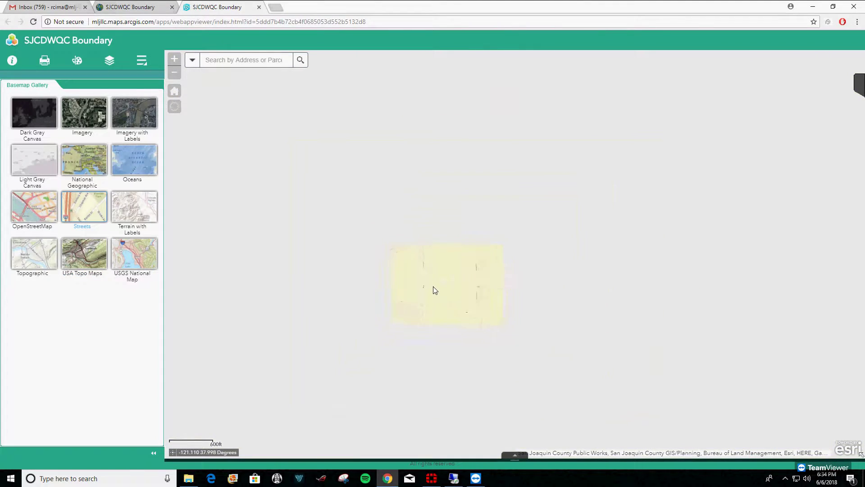
{"action": "scroll", "coordinate": [436, 289], "scroll_direction": "down", "scroll_amount": 1}
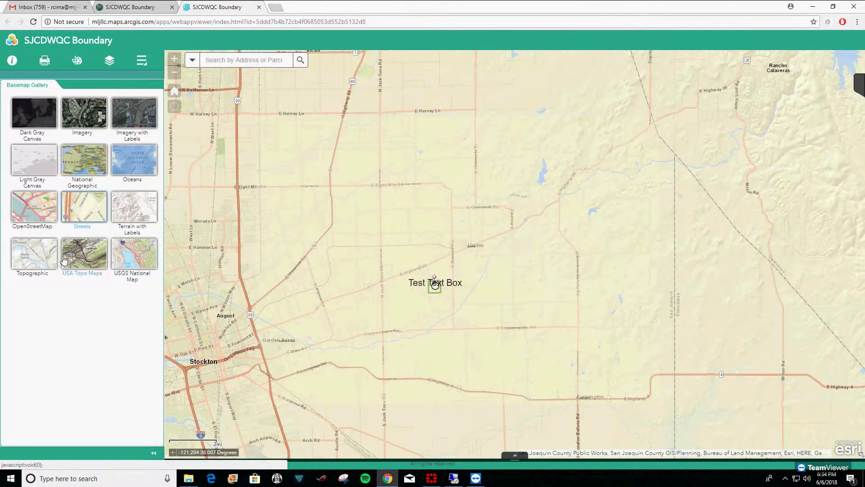
{"action": "left_click", "coordinate": [33, 217]}
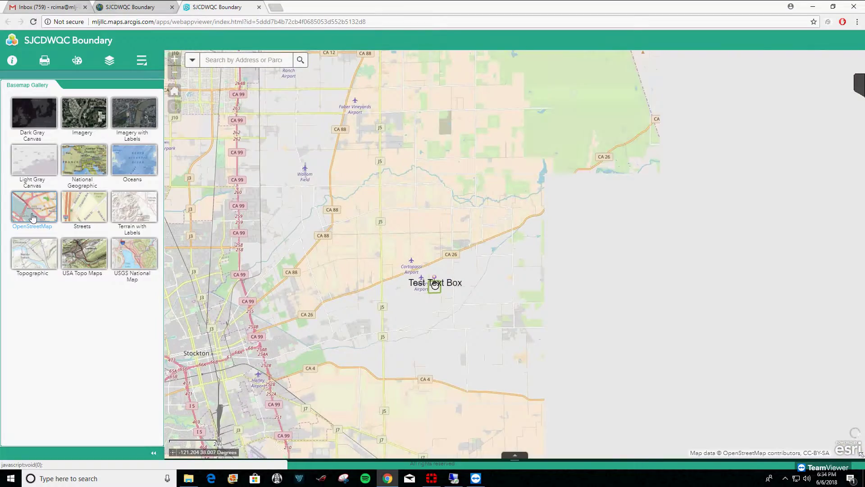
Switch the basemap to Imagery, and finally to Imagery with Labels viewed around the outlined parcel with the test text box.
{"action": "left_click", "coordinate": [86, 121]}
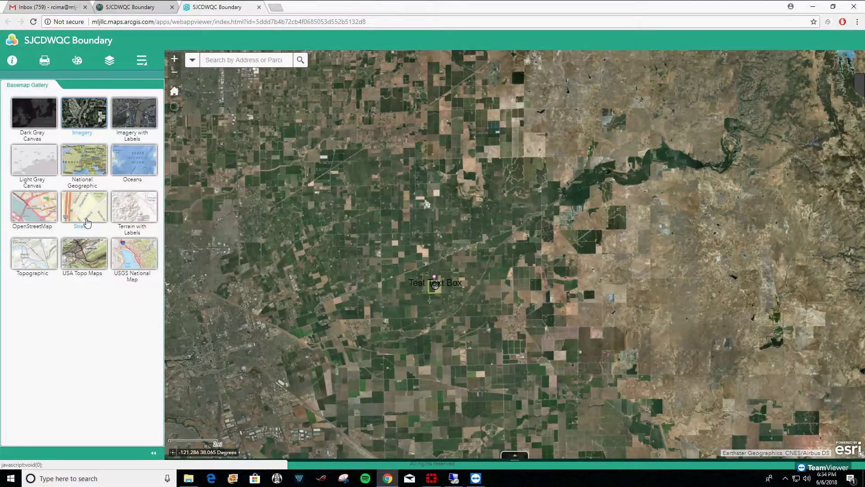
{"action": "left_click", "coordinate": [134, 114]}
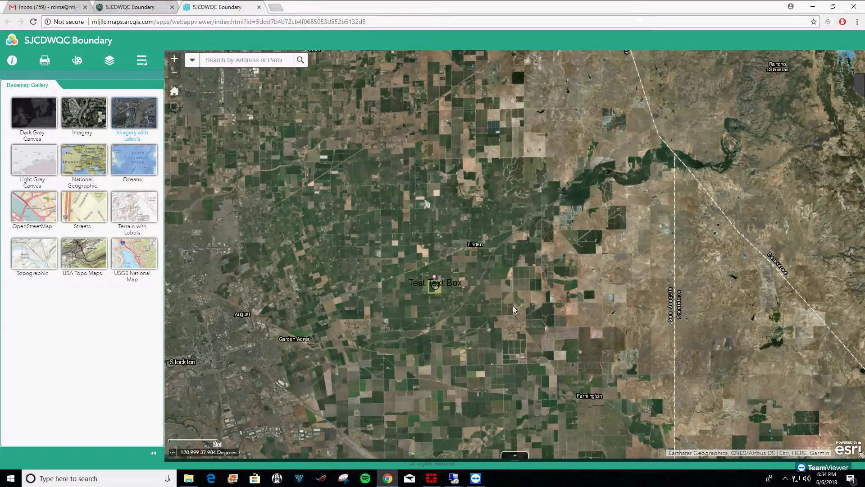
{"action": "scroll", "coordinate": [462, 278], "scroll_direction": "up", "scroll_amount": 3}
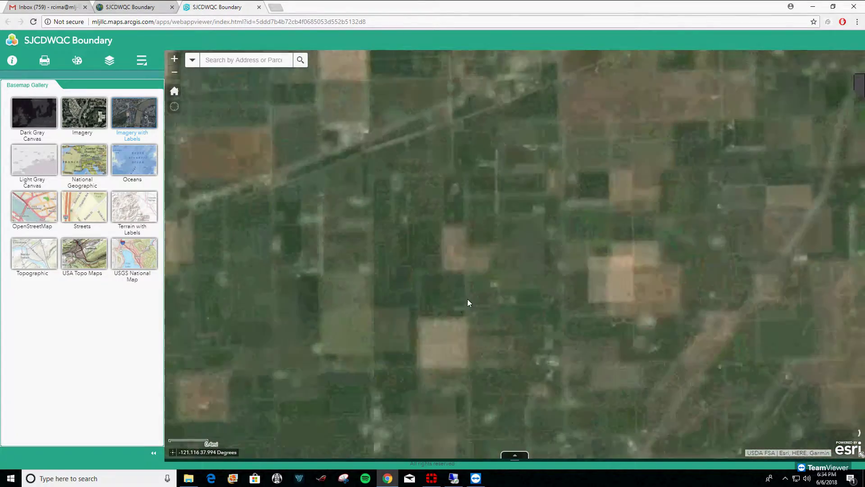
{"action": "left_click_drag", "start_coordinate": [574, 236], "coordinate": [400, 295]}
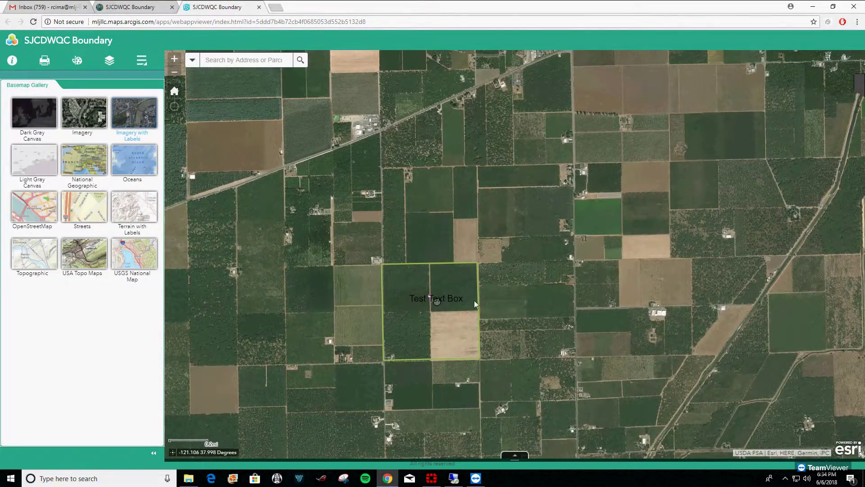
{"action": "scroll", "coordinate": [420, 299], "scroll_direction": "down", "scroll_amount": 1}
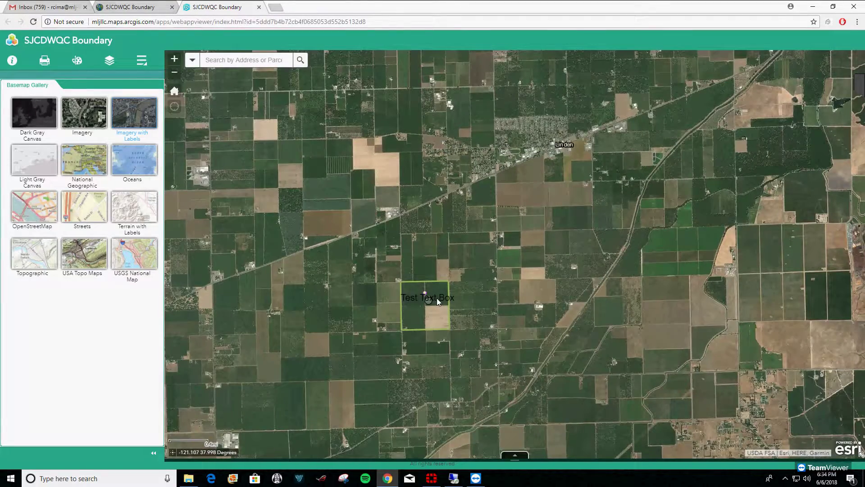
Collapse the basemap gallery's side panel and centre the map on the outlined parcel.
{"action": "left_click", "coordinate": [175, 72]}
{"action": "left_click", "coordinate": [175, 61]}
{"action": "left_click", "coordinate": [154, 456]}
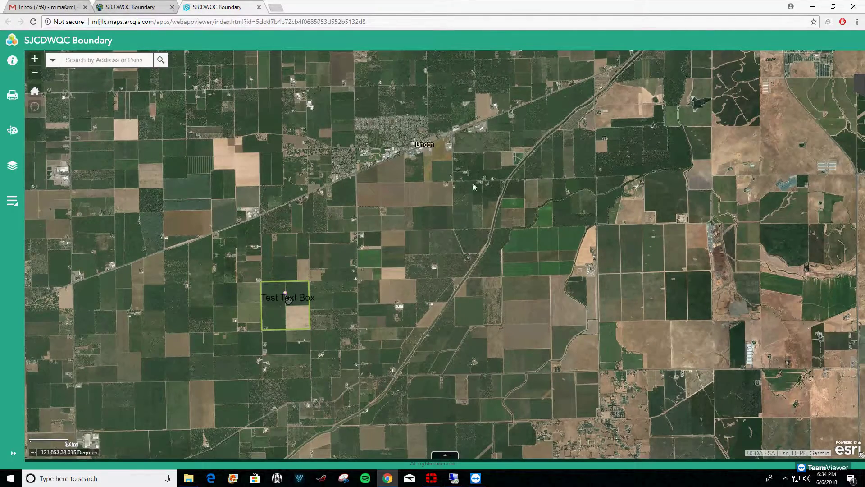
{"action": "left_click_drag", "start_coordinate": [285, 327], "coordinate": [362, 308]}
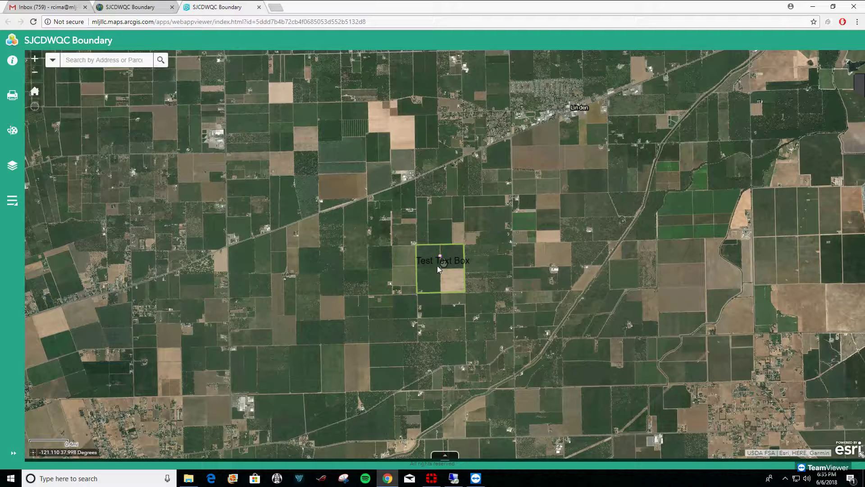
{"action": "left_click", "coordinate": [476, 478]}
{"action": "left_click", "coordinate": [528, 117]}
{"action": "left_click", "coordinate": [856, 88]}
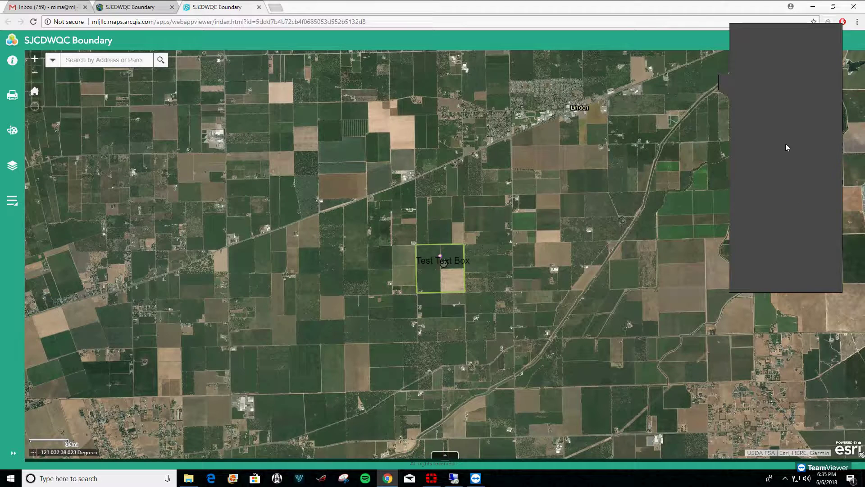